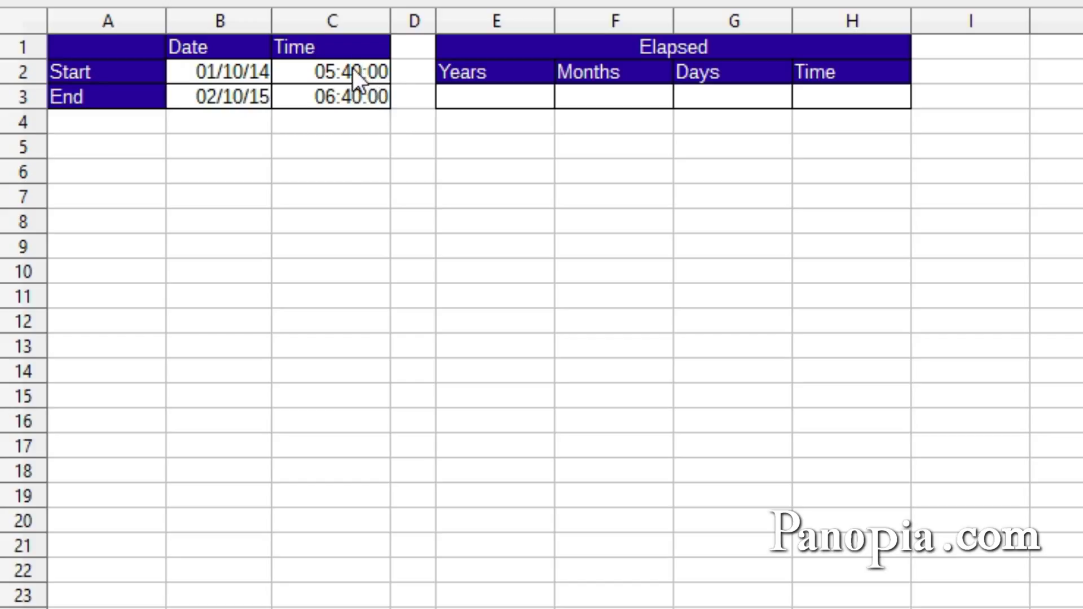
Format the start and end time cells C2:C3 with the Time category and the 13:37:46 format.
left_click_drag(353, 69, 345, 100)
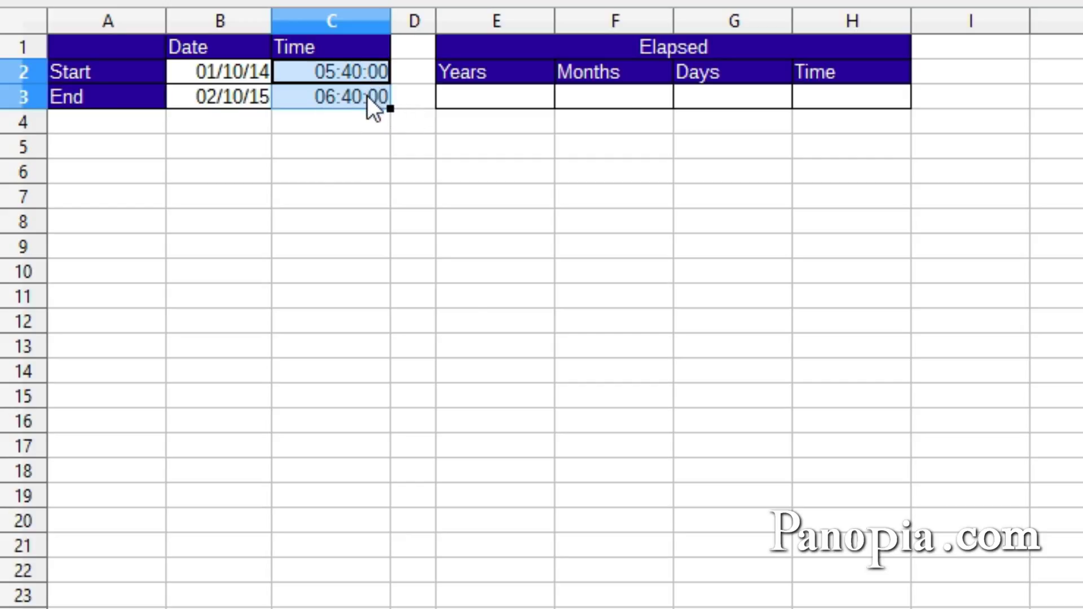
right_click(370, 97)
left_click(508, 300)
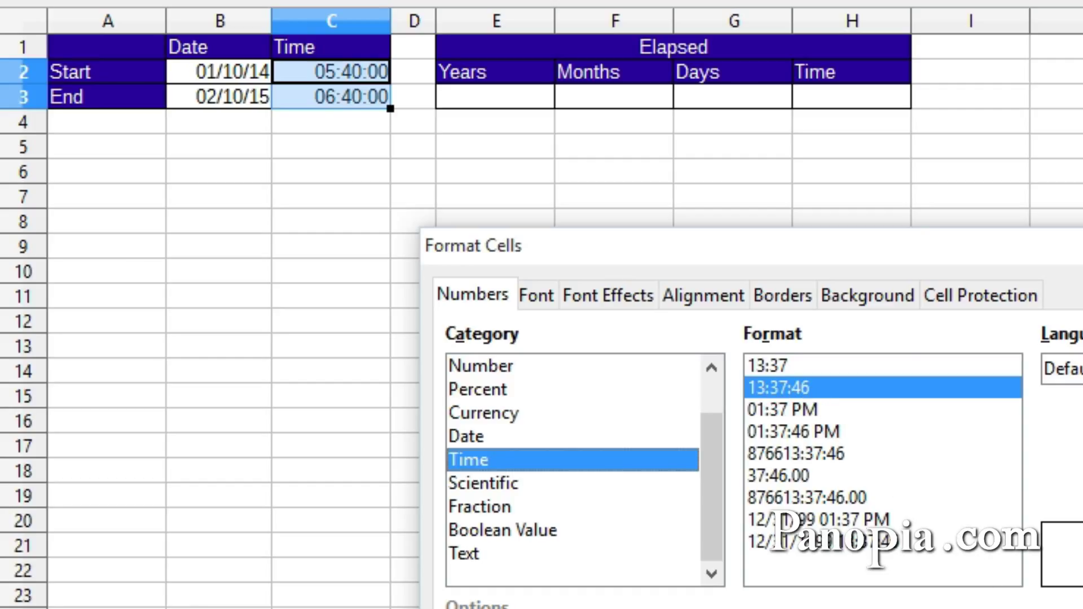
left_click(705, 608)
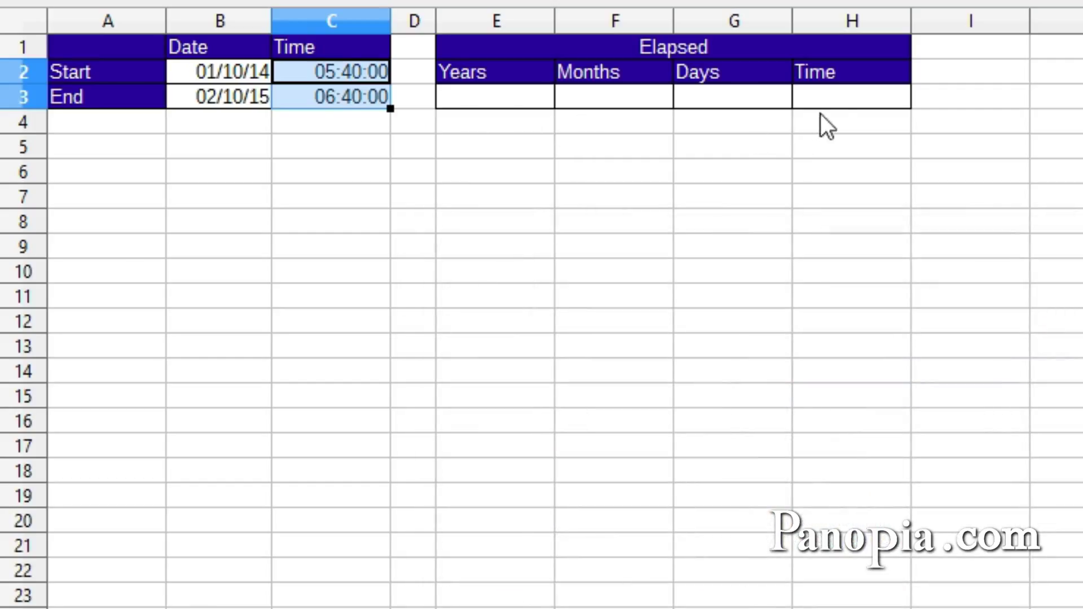
Format the elapsed Time cell H3 with the Time category and the 13:37:46 format.
right_click(834, 97)
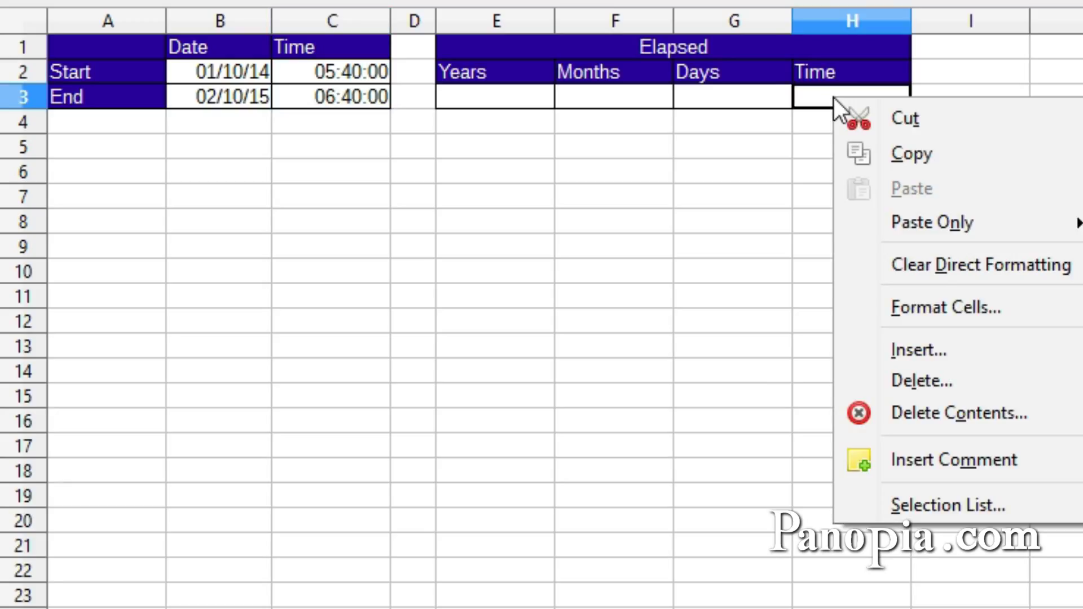
left_click(935, 309)
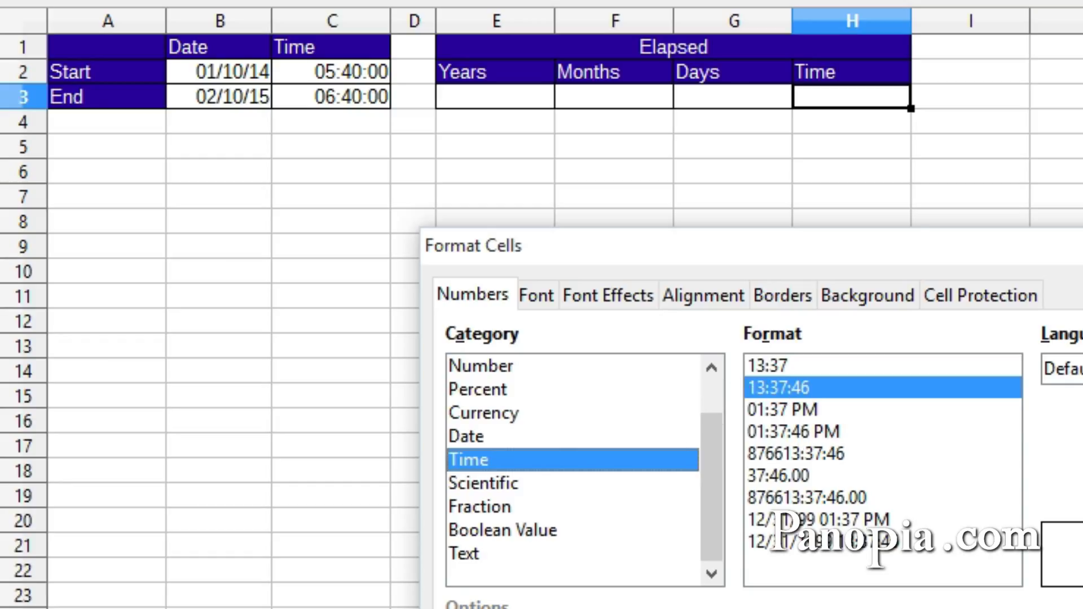
key("Return")
Enter the formula =DATEDIF(B2,B3,"y") in cell E3 to calculate the elapsed full years.
left_click(499, 97)
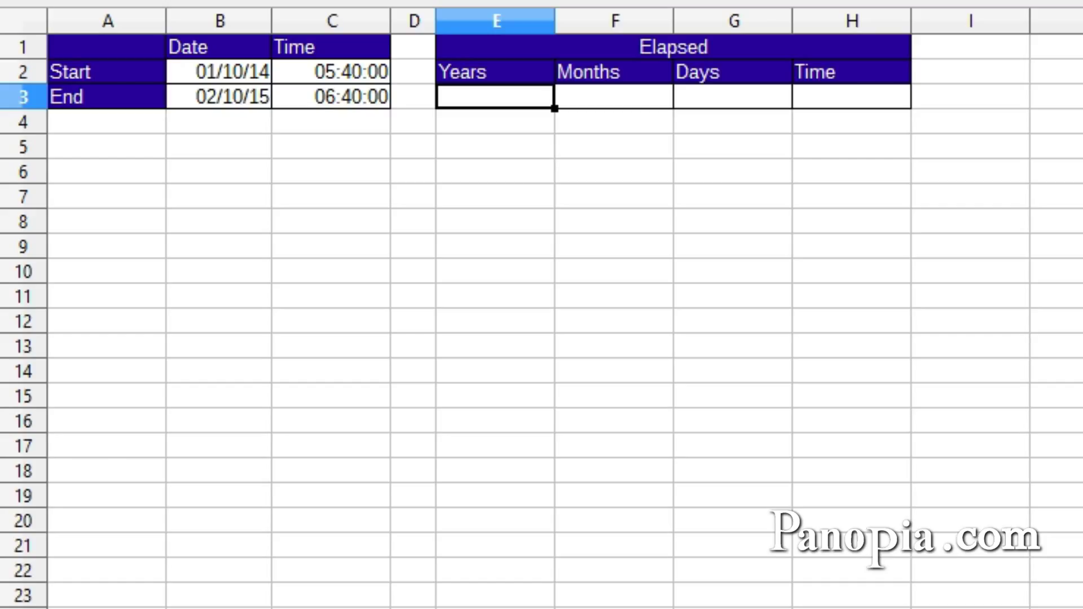
type("=")
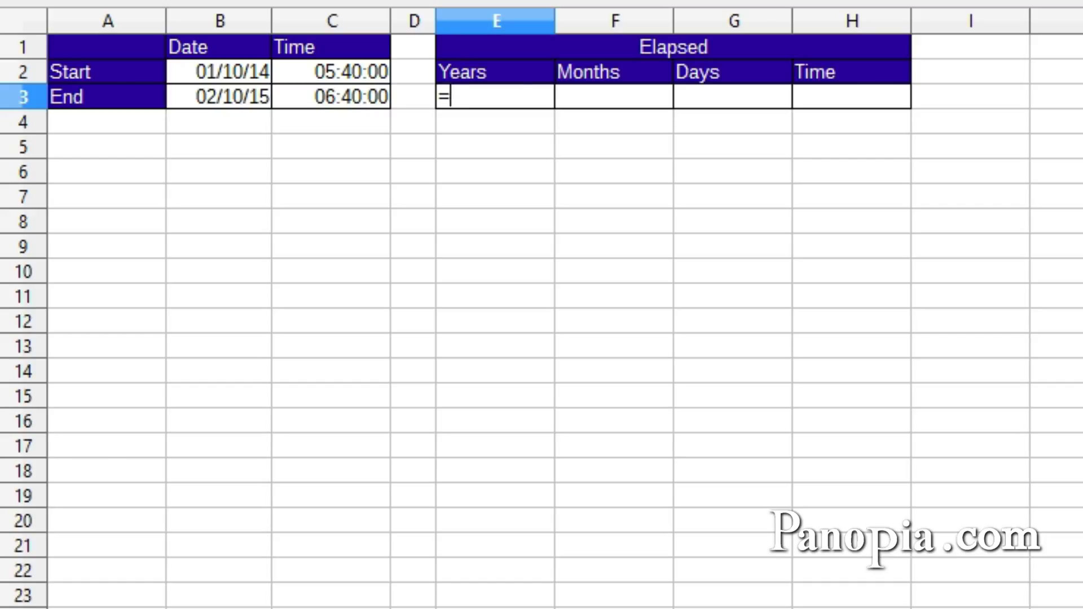
type("datedif")
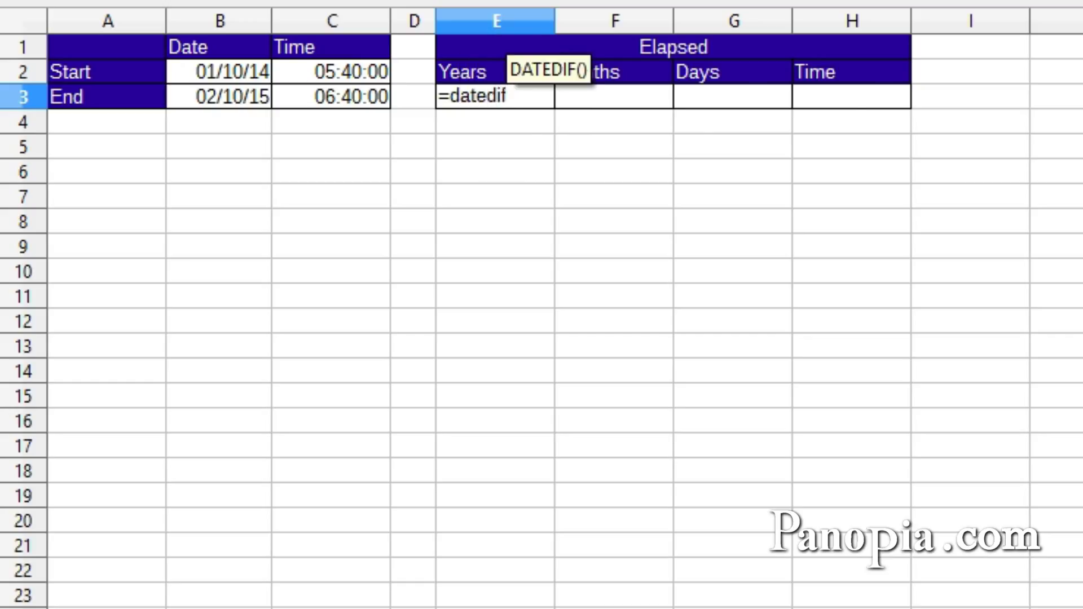
key("Return")
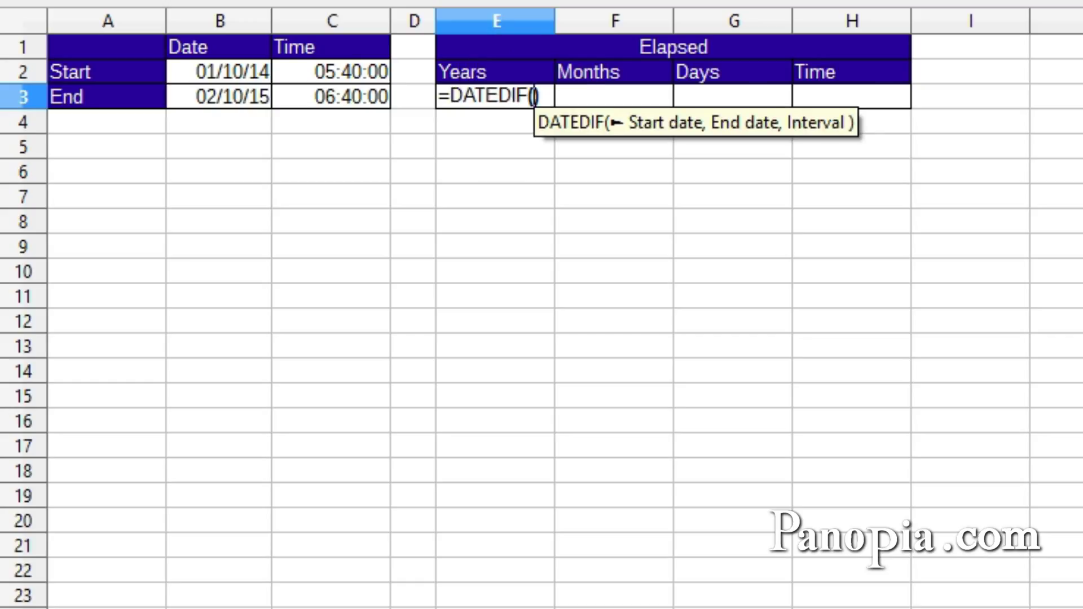
left_click(228, 75)
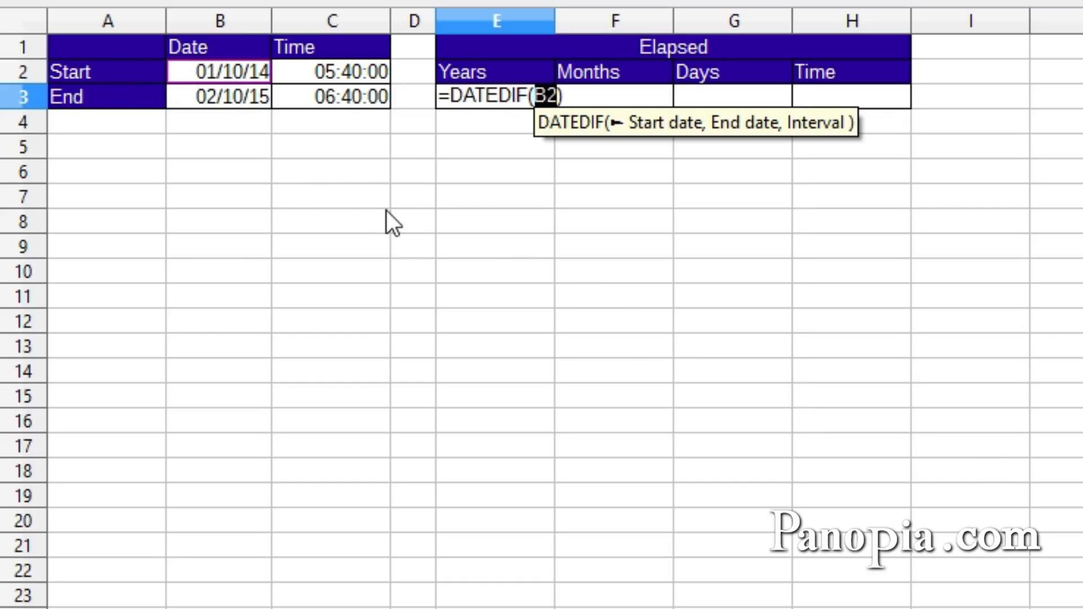
type(",")
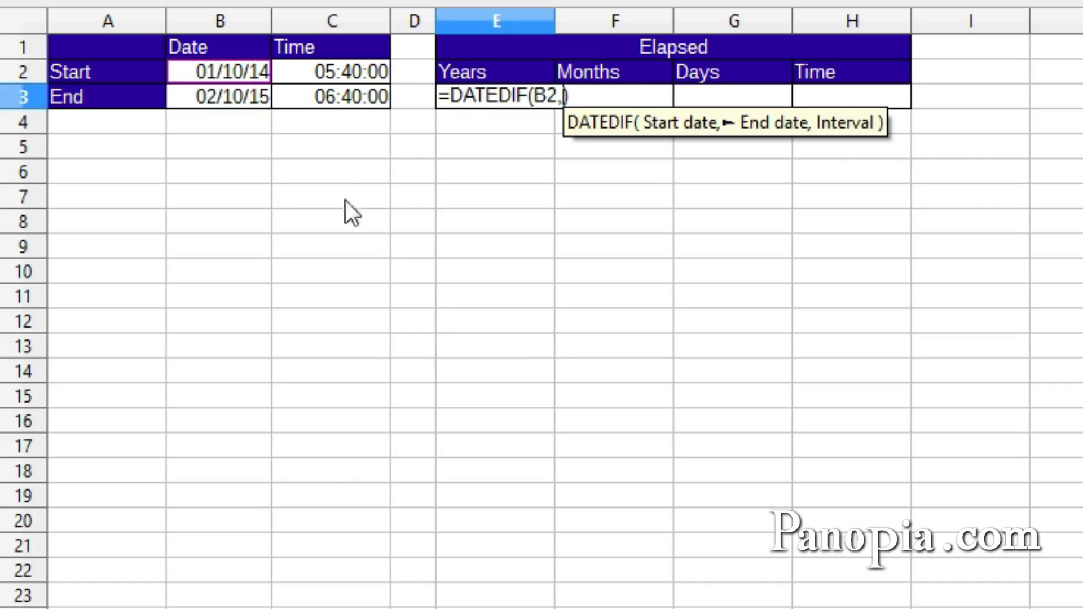
left_click(233, 91)
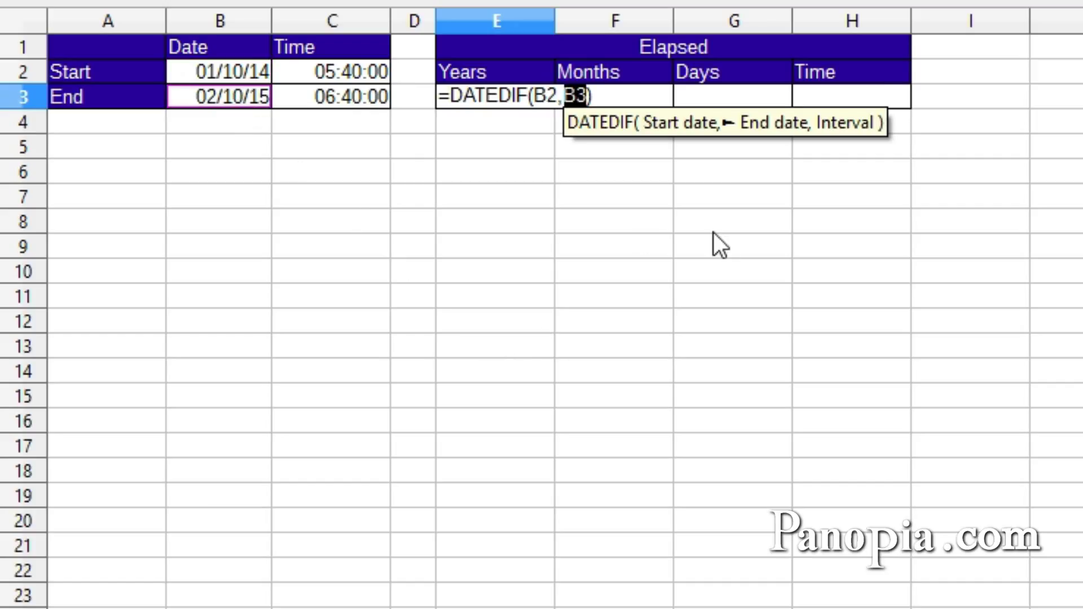
type(",")
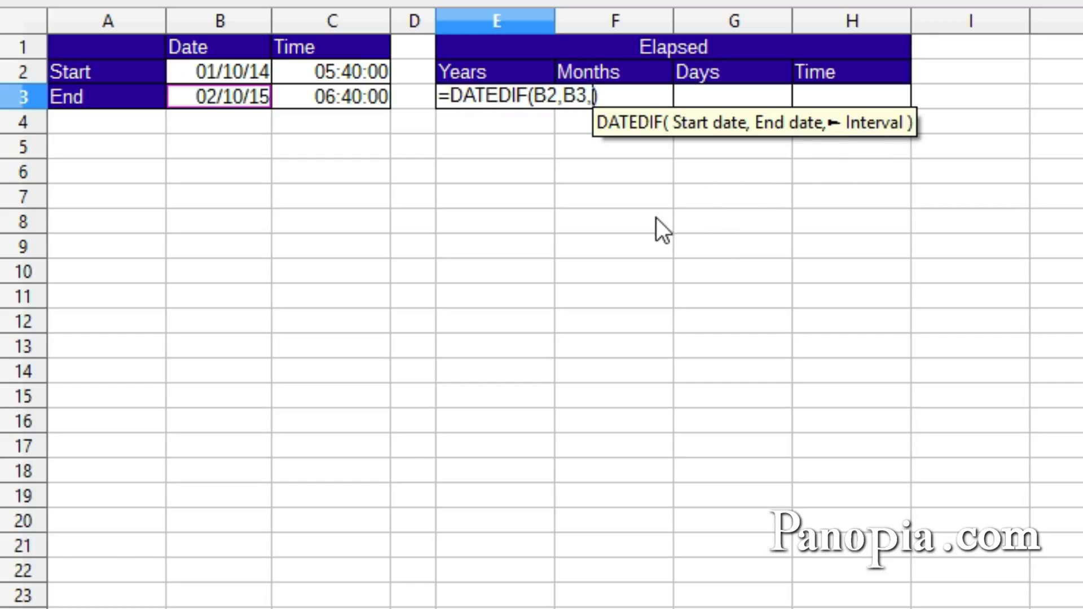
type("\"y\"")
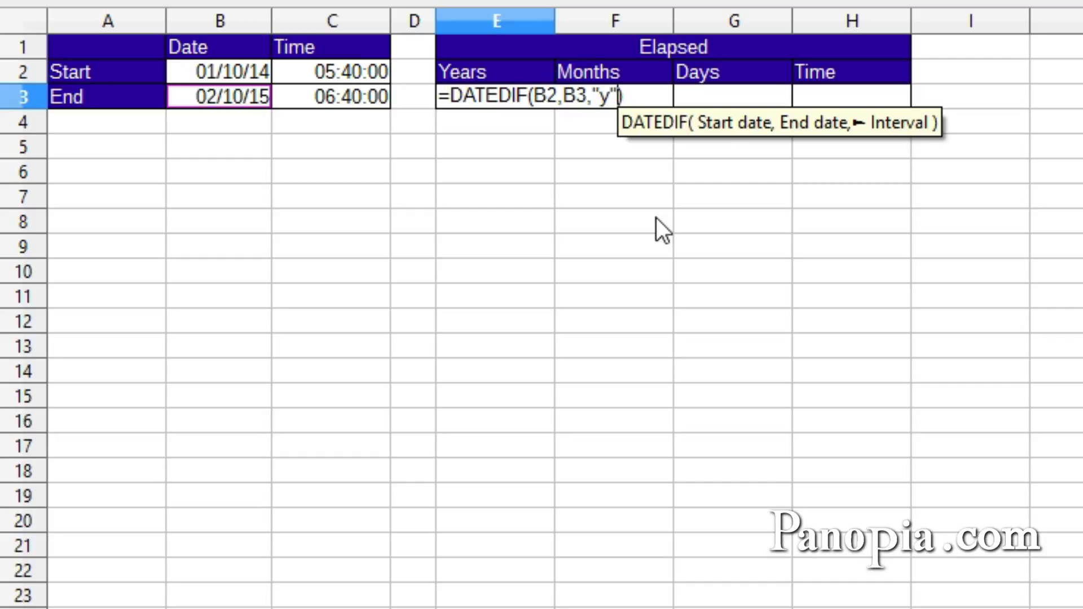
key("Tab")
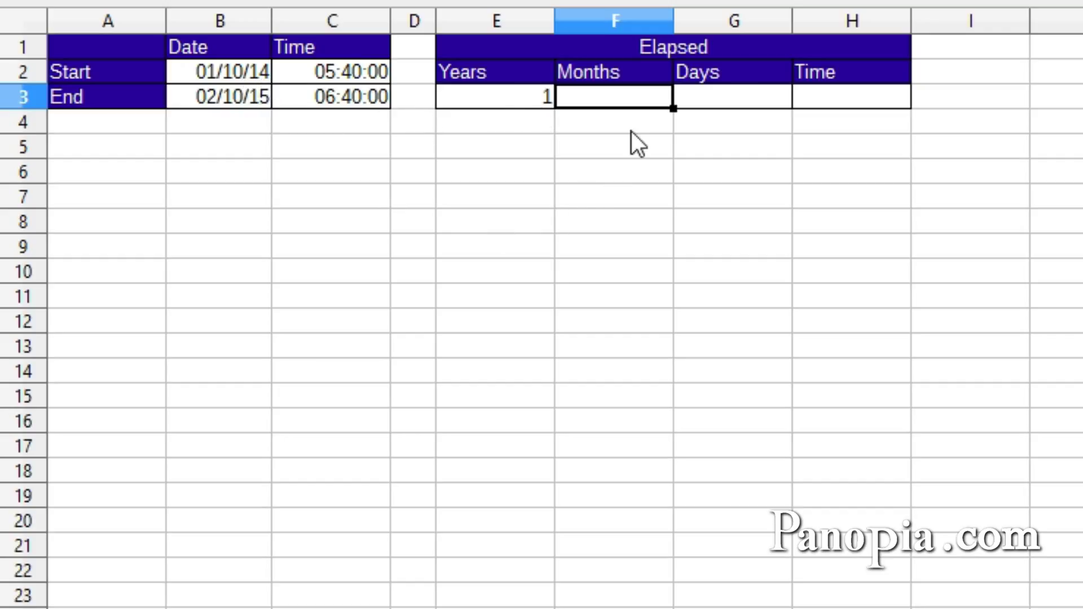
Enter the formula =DATEDIF(B2,B3,"ym") in cell F3 to calculate the elapsed months beyond full years.
type("=")
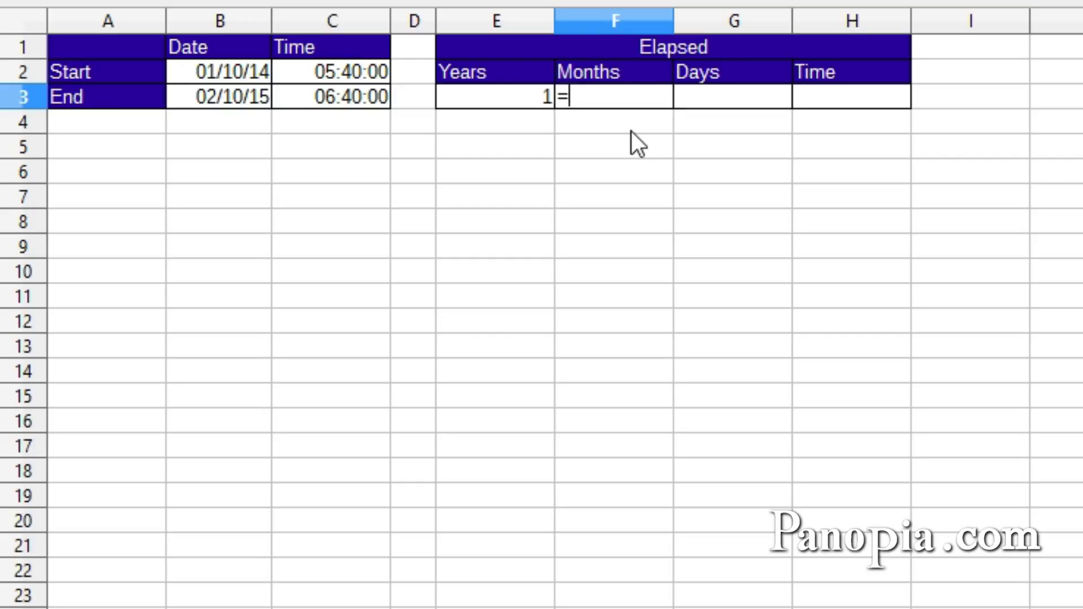
type("datedif")
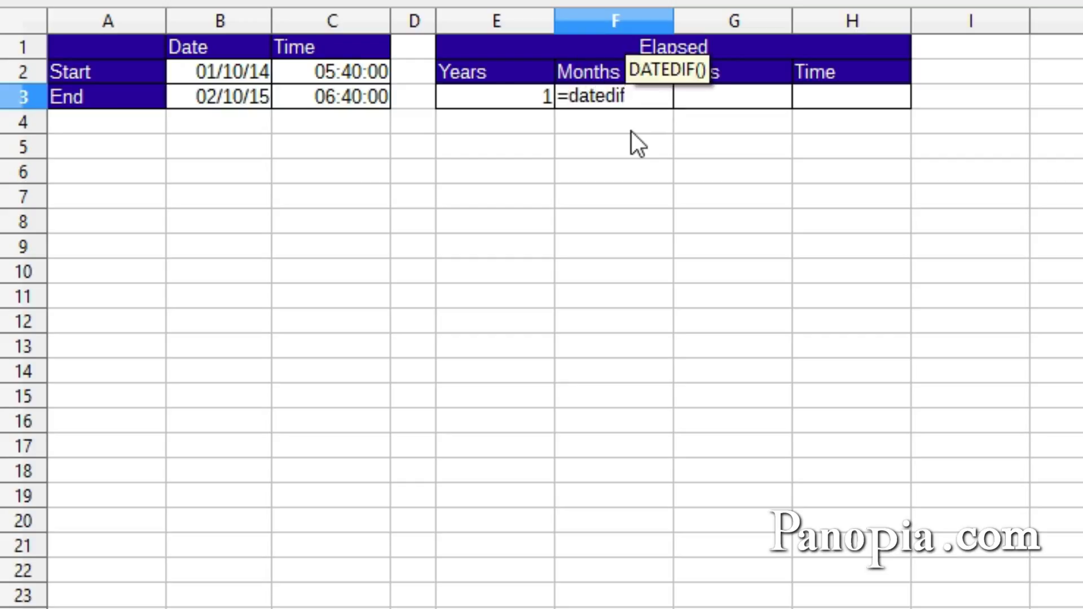
key("Return")
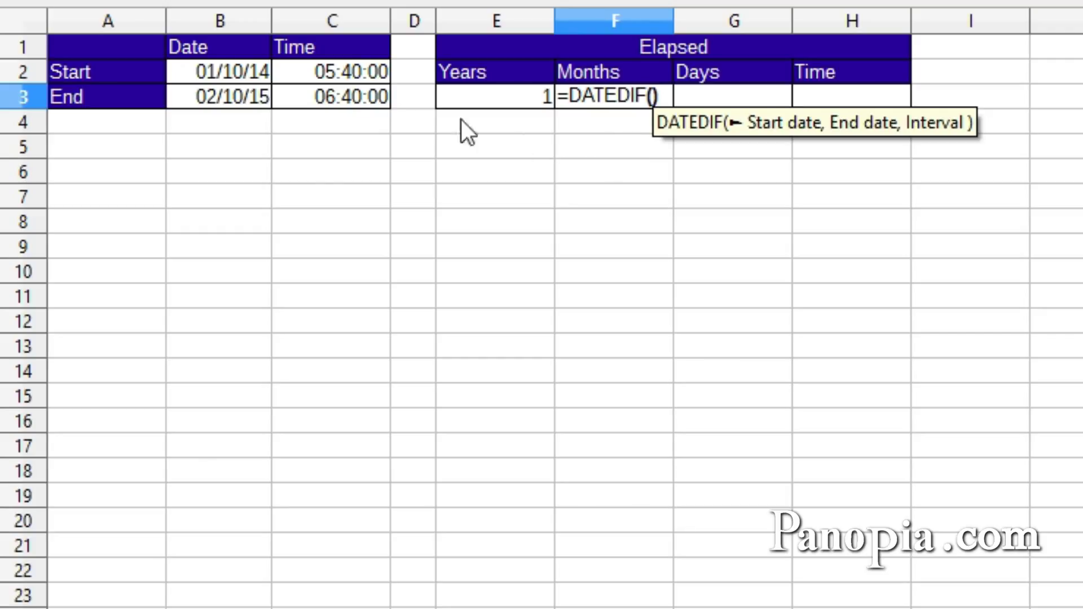
left_click(221, 65)
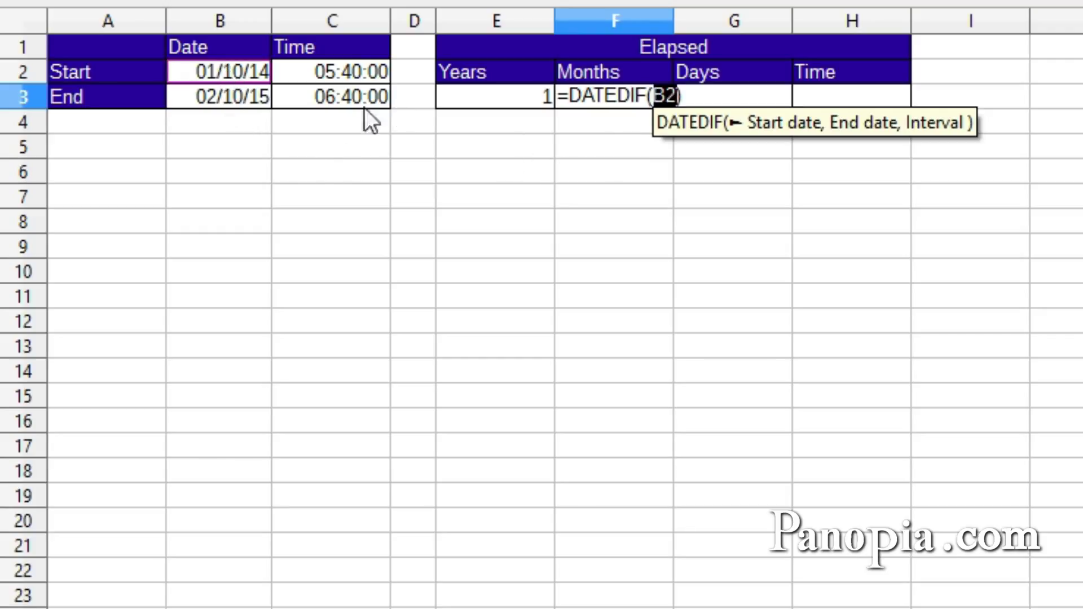
type(",")
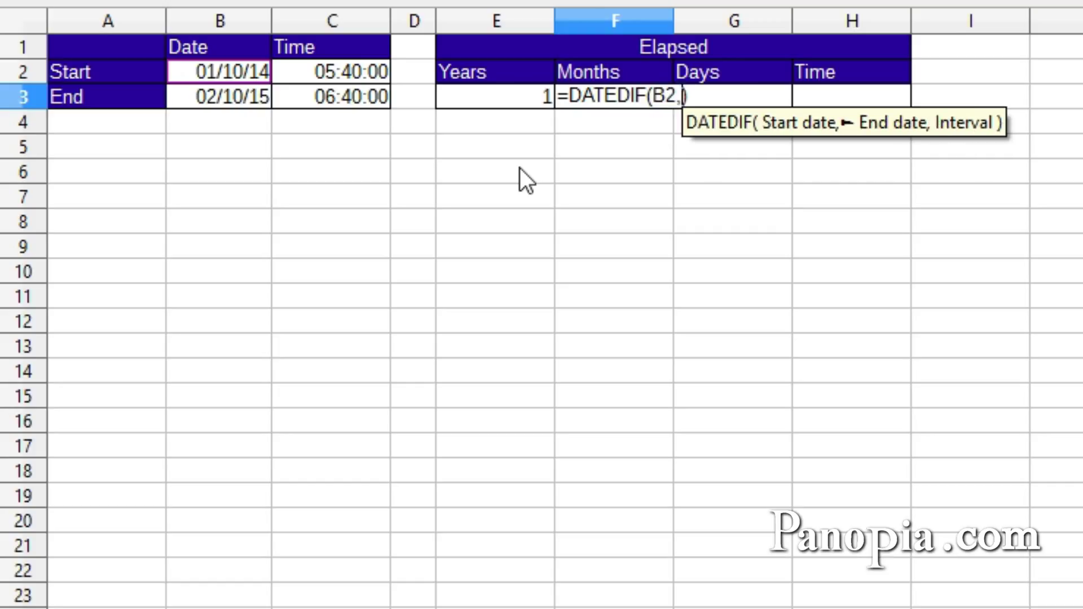
left_click(222, 99)
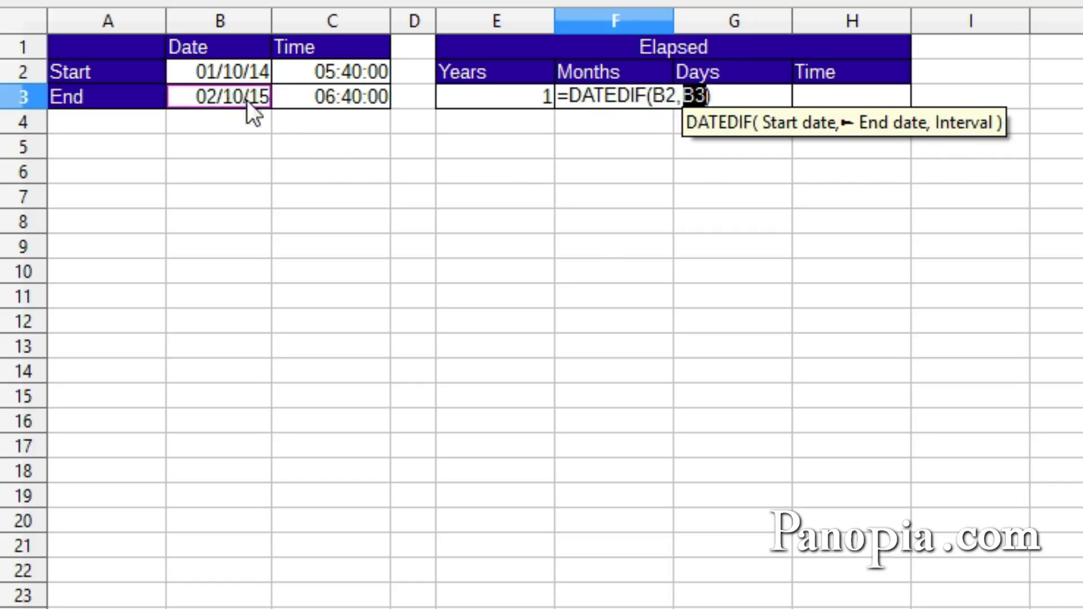
type(",")
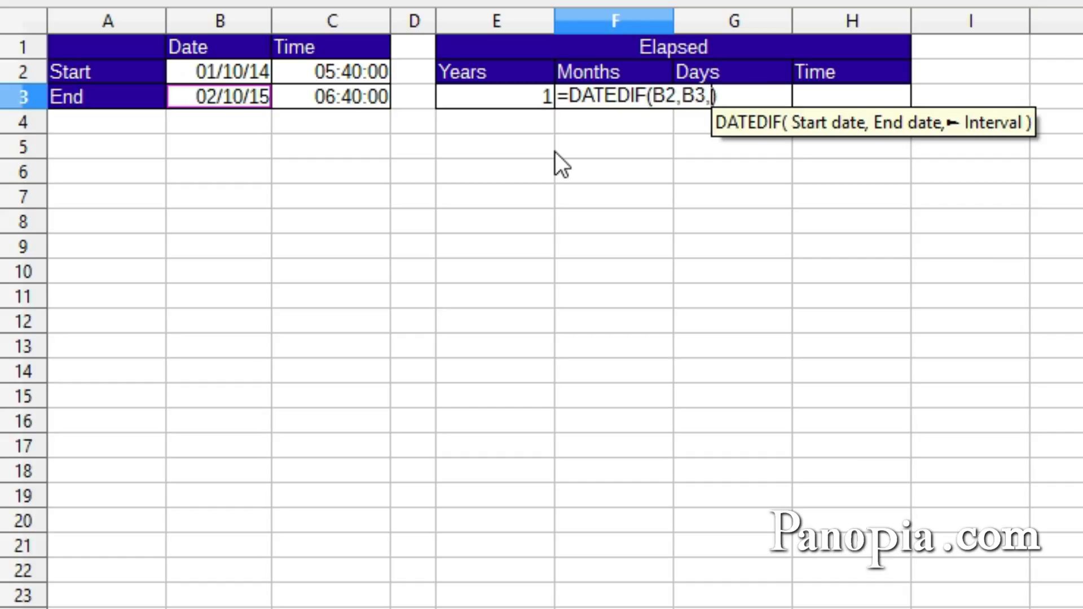
type("\"ym")
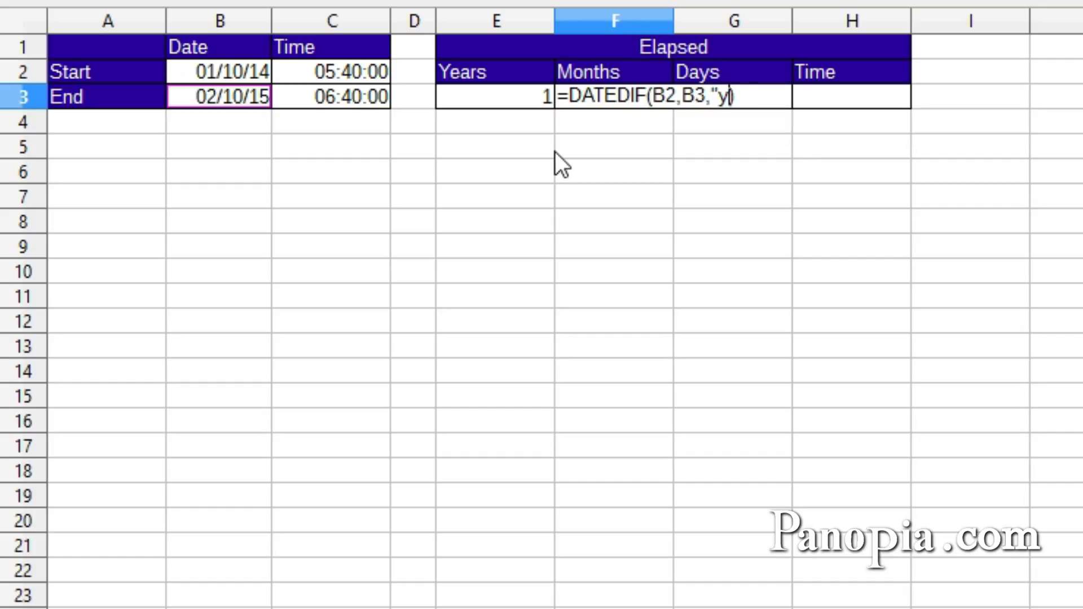
type("\")")
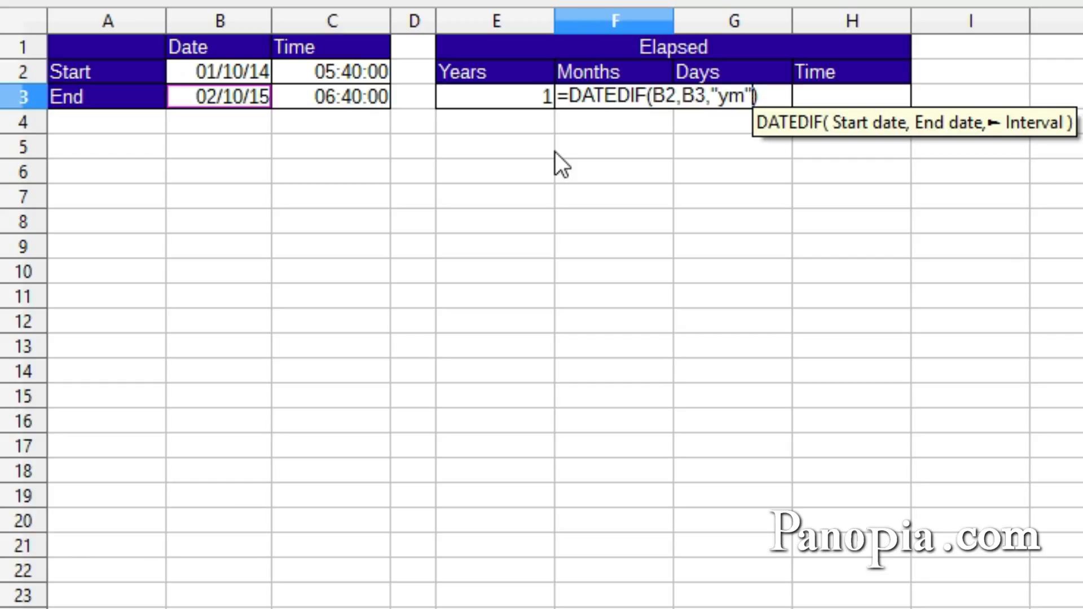
key("Tab")
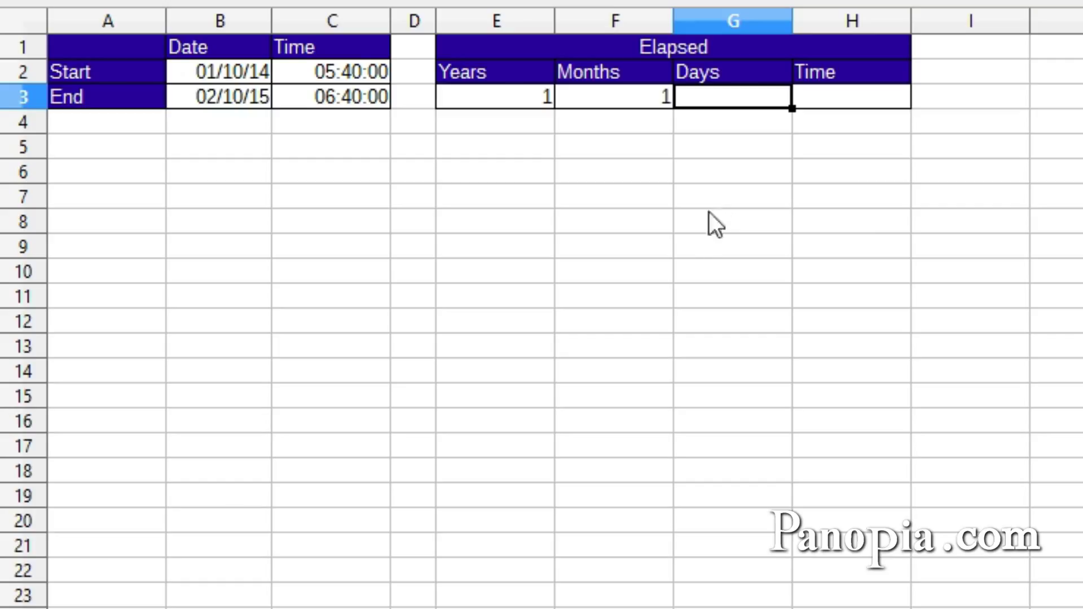
Start an IF formula in the elapsed Days cell G3 with the test C2>C3, comparing the start and end times.
type("=")
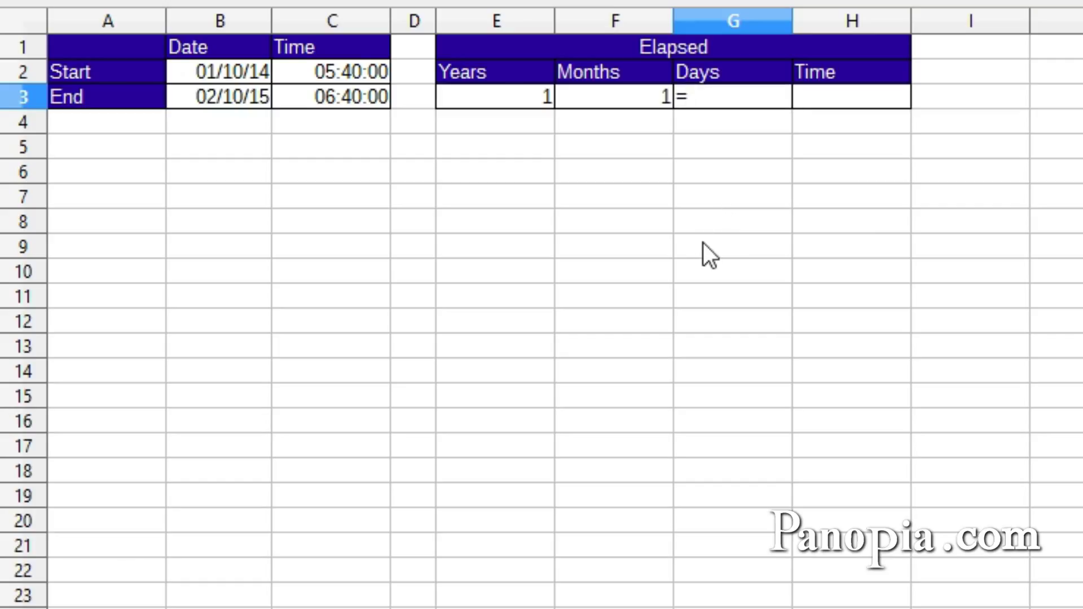
type("if")
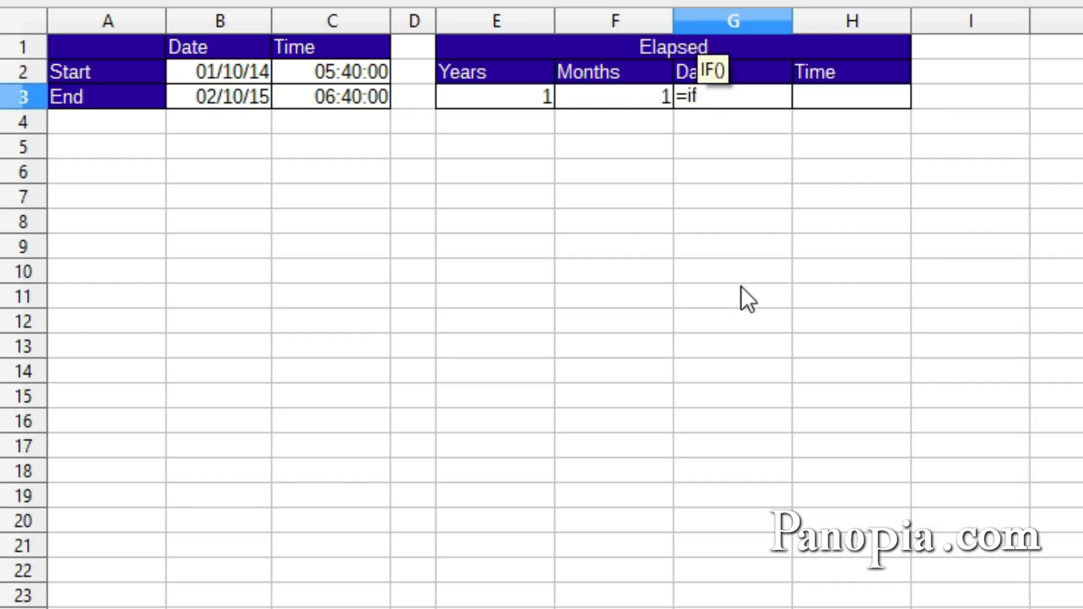
key("Return")
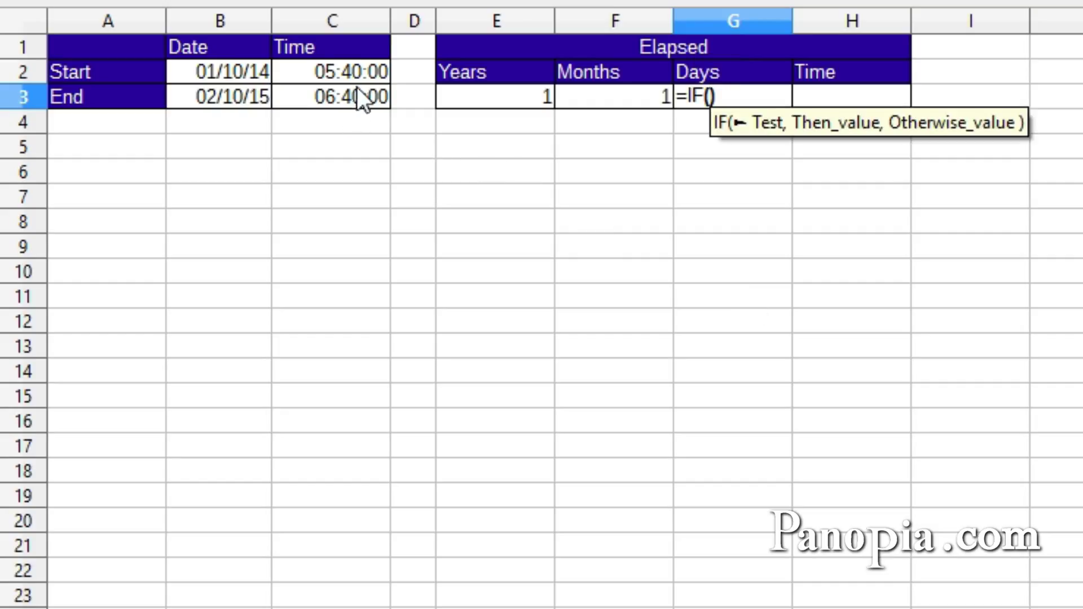
left_click(351, 72)
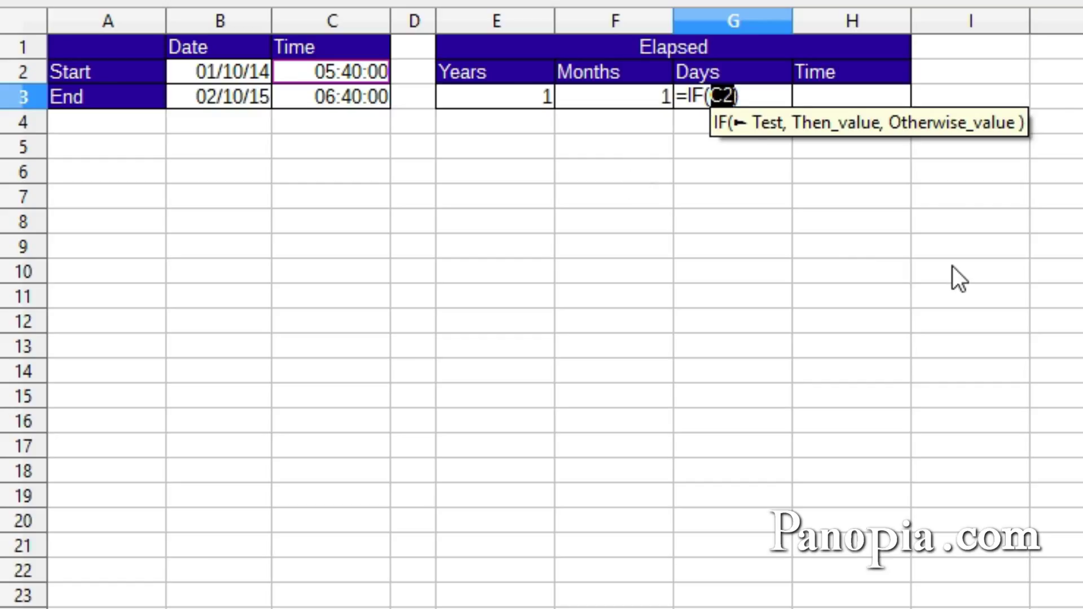
type(">")
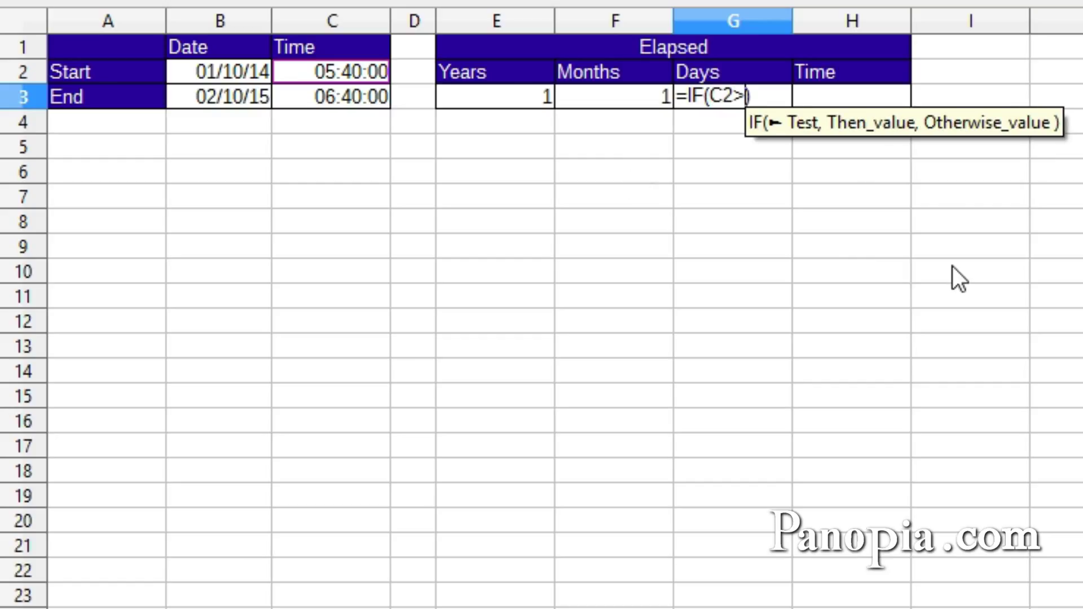
left_click(317, 102)
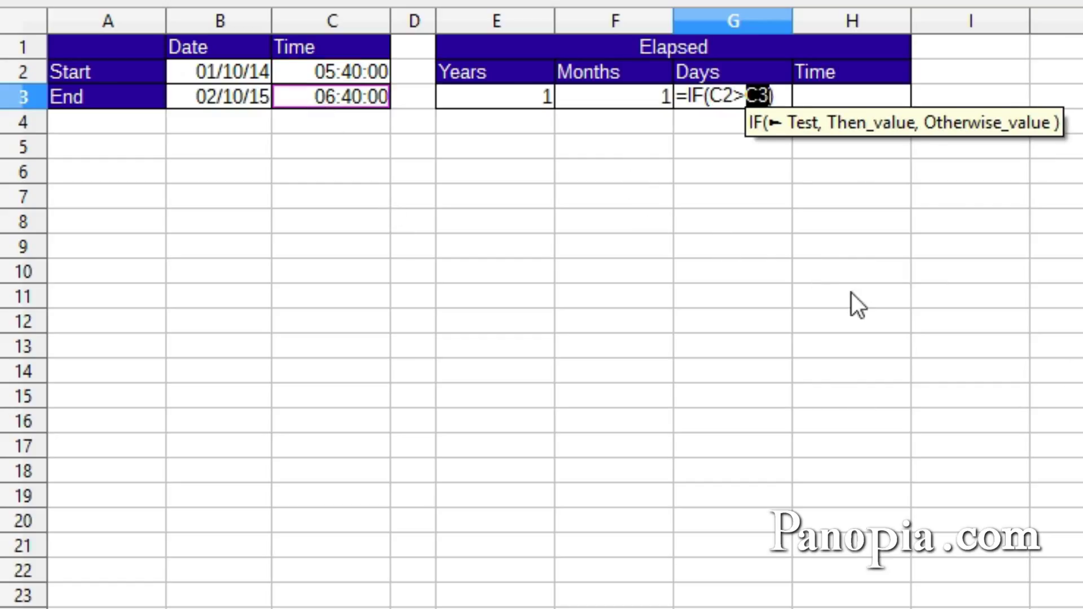
Add DATEDIF(B2,B3,"yd")-1 as the then value of the IF formula in G3.
type(",datedif")
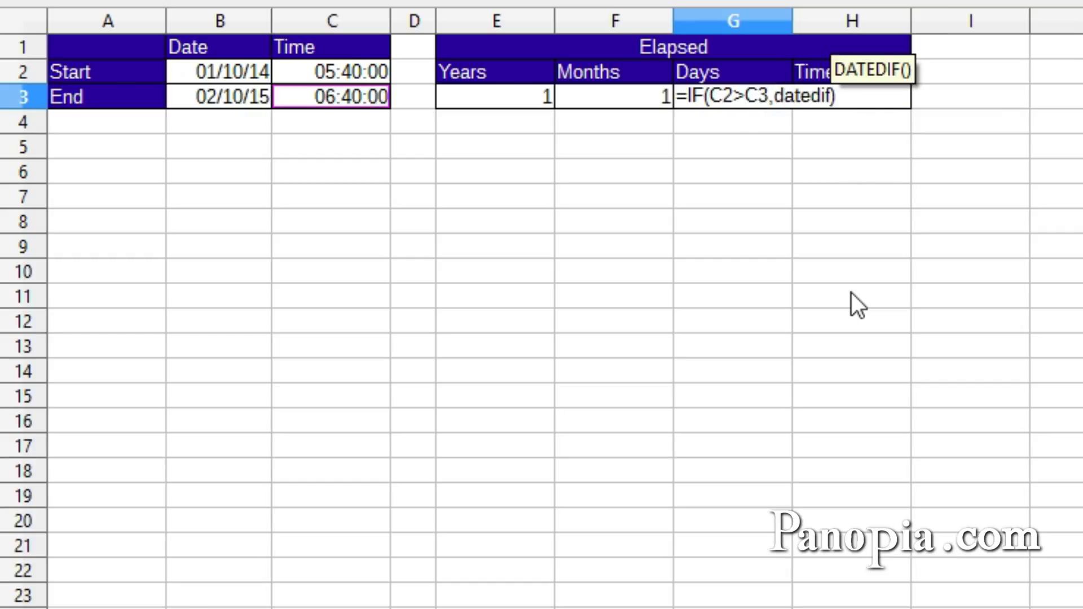
key("Return")
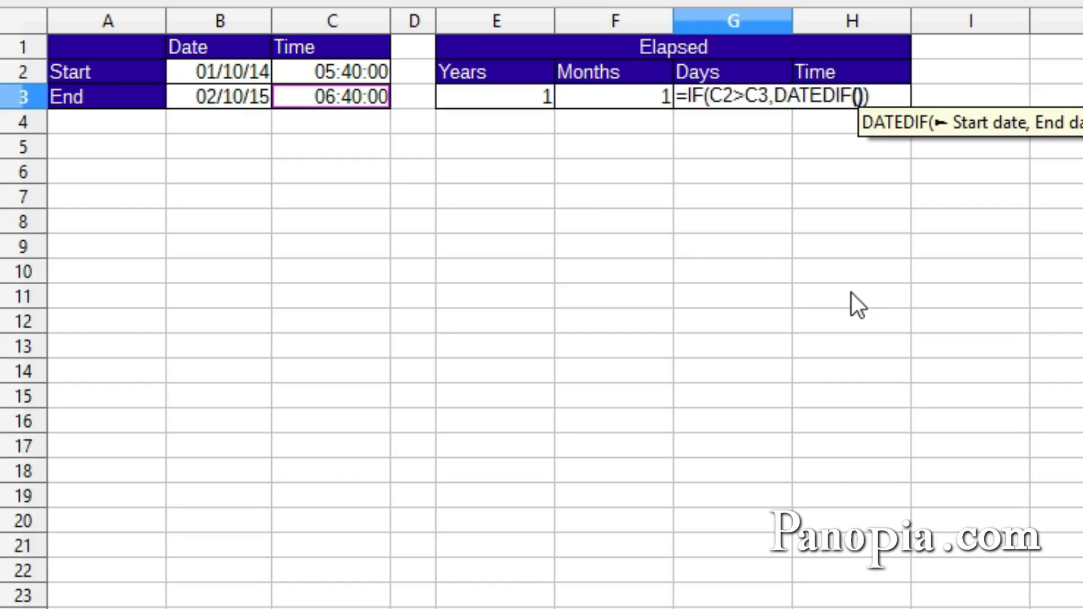
left_click(234, 76)
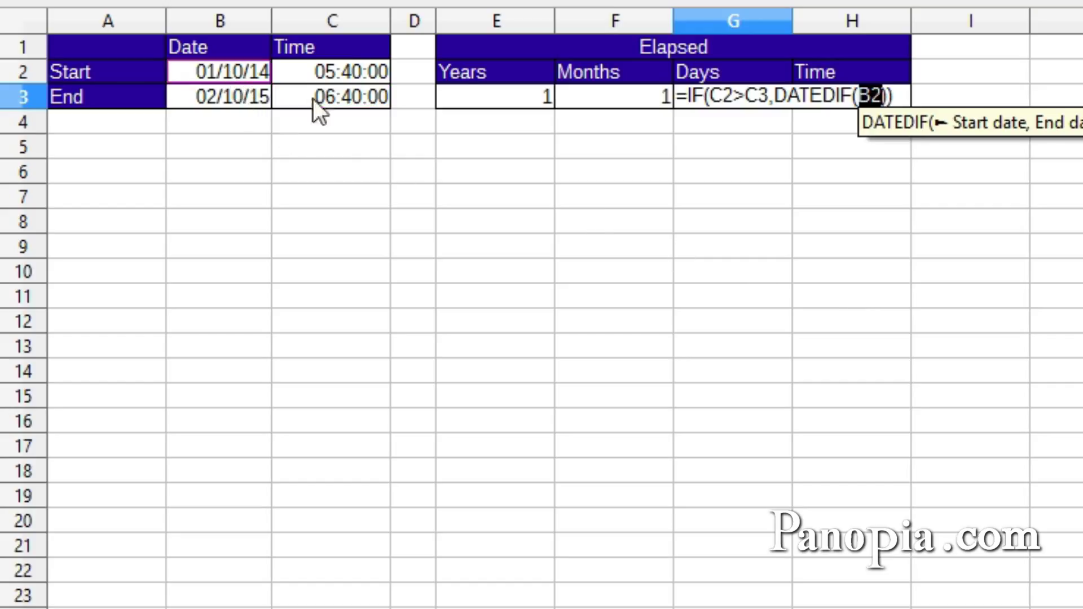
type(",")
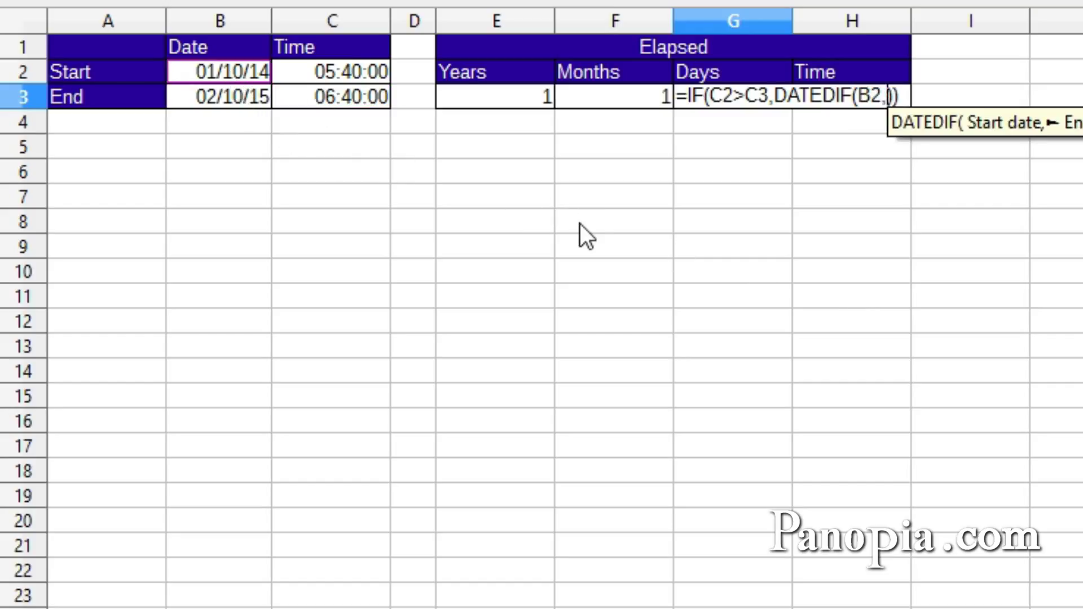
left_click(205, 95)
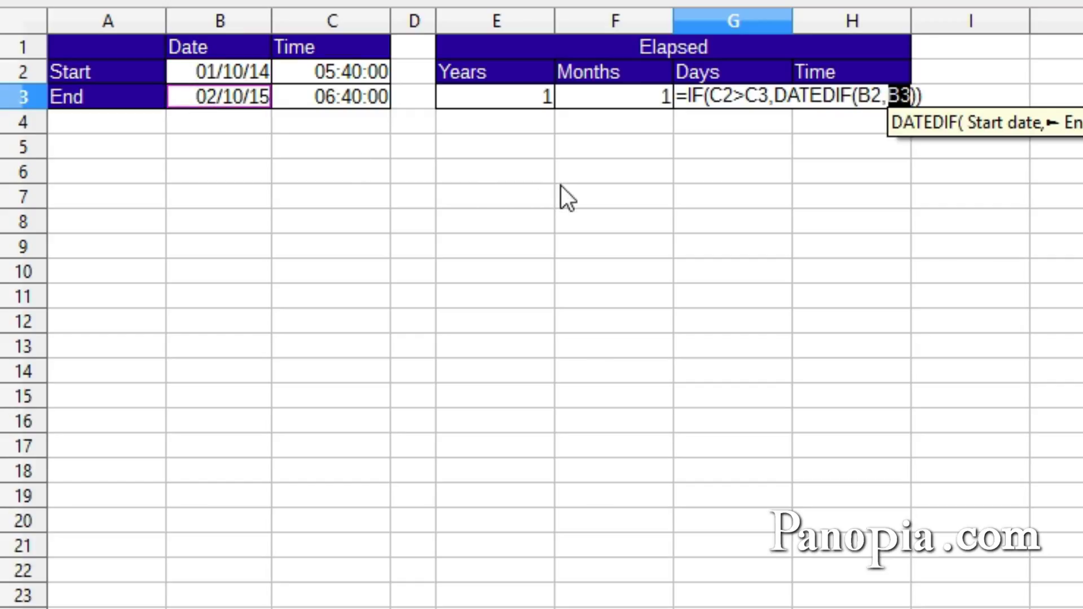
type(",")
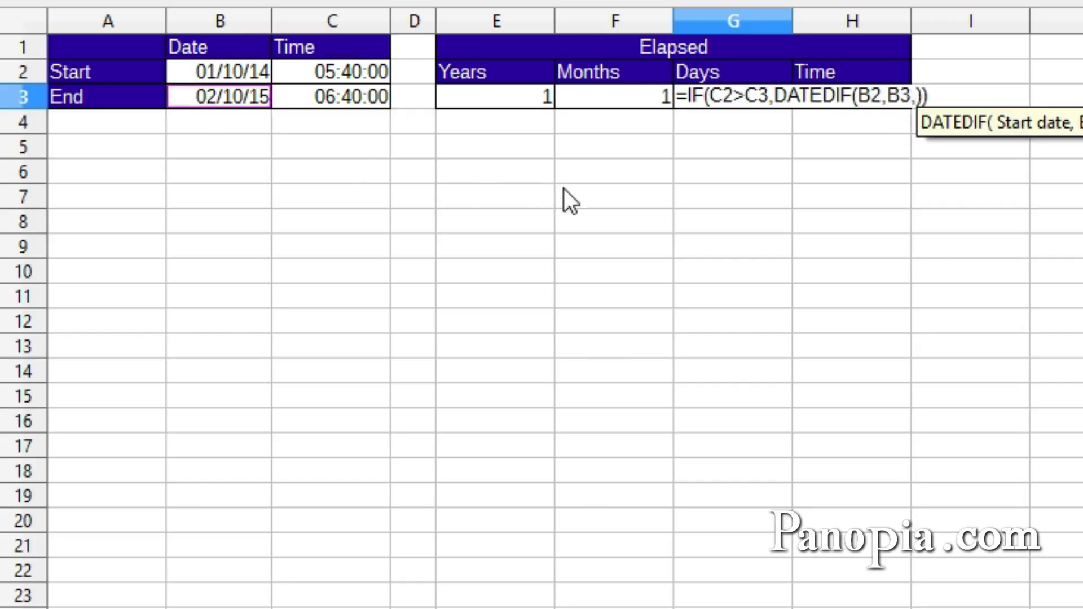
type("\"yd\"")
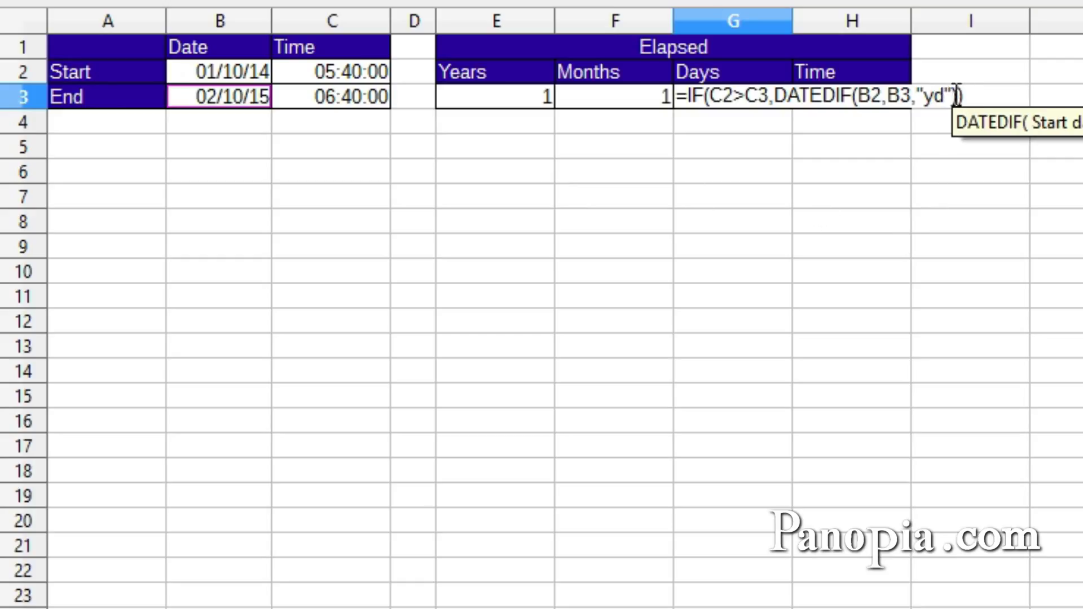
type(")")
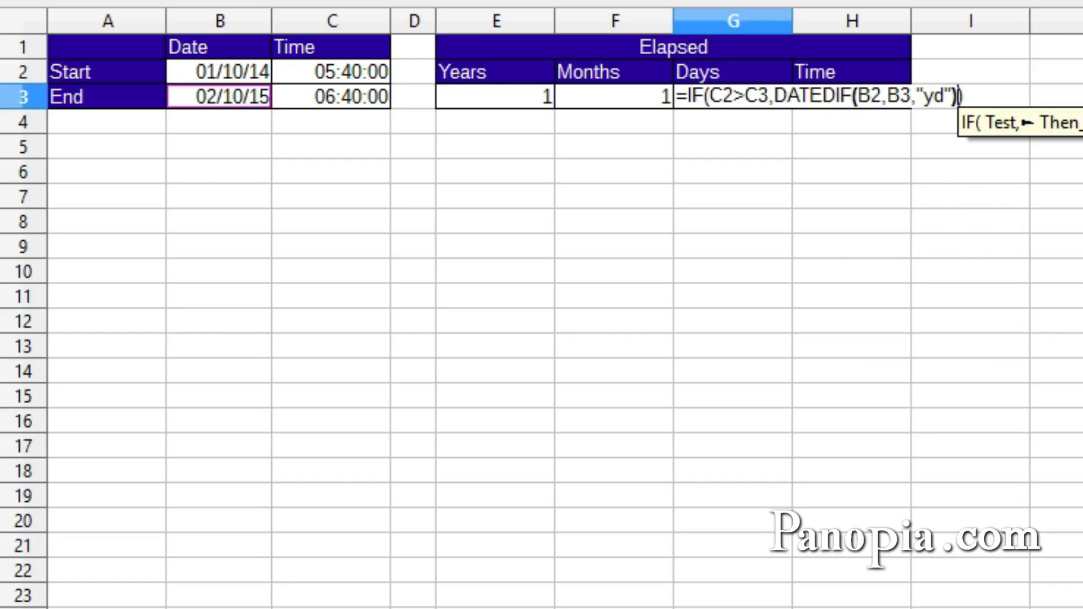
left_click(956, 96)
type("-1")
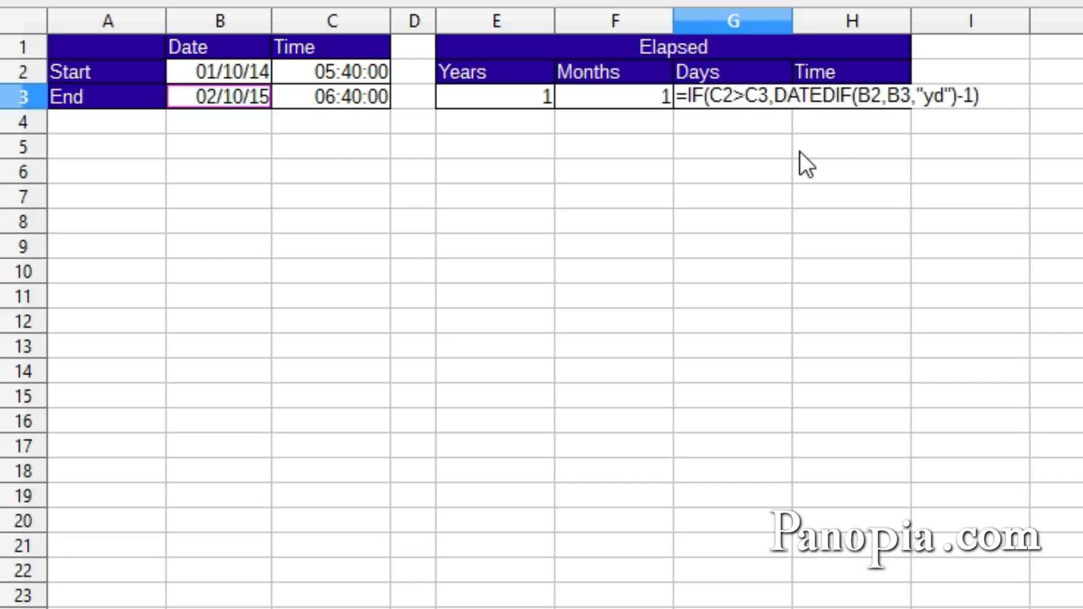
Complete the G3 formula with the same DATEDIF day count of B2 and B3, without subtracting 1, as the otherwise value.
type(",")
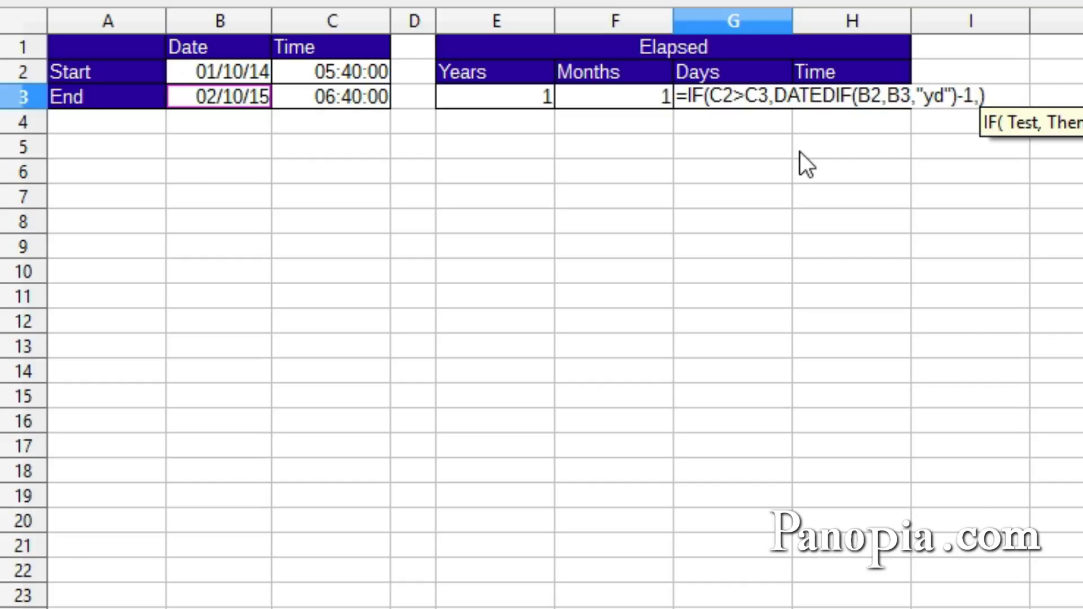
type("dat")
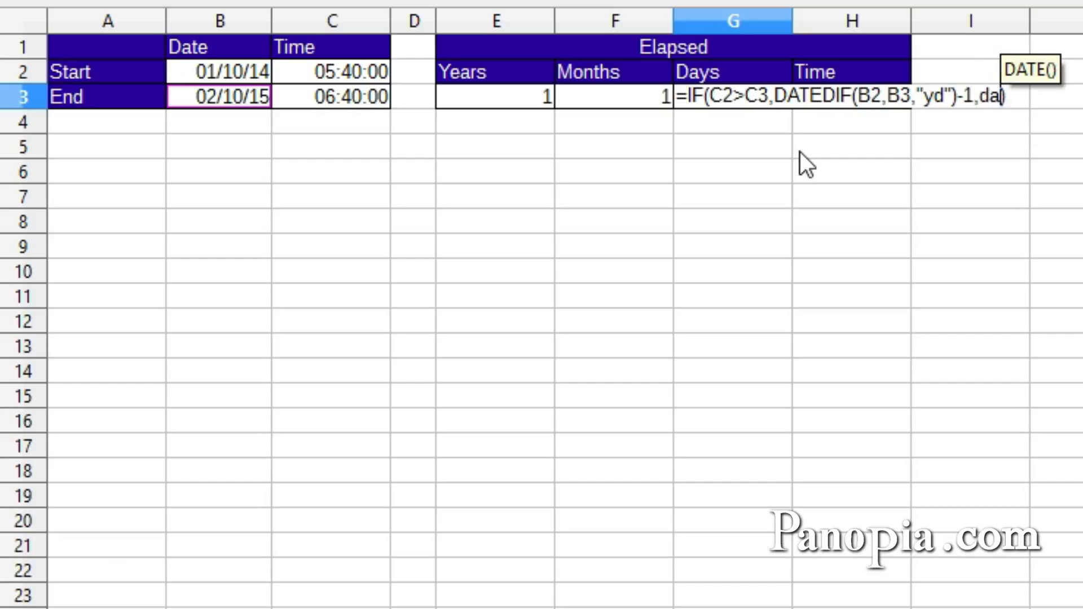
type("edif)")
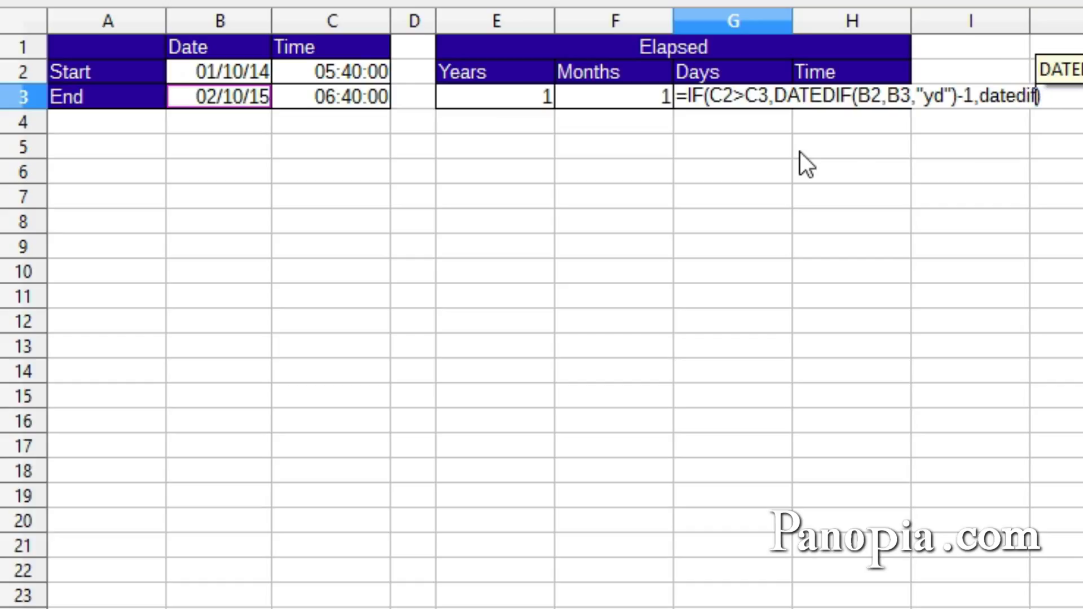
key("Return")
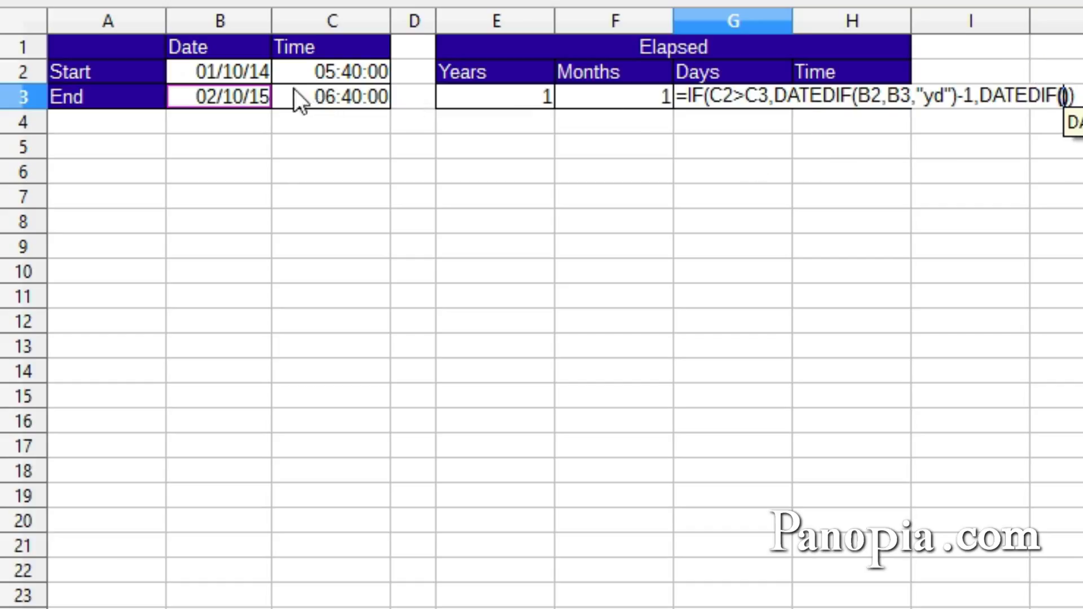
left_click(236, 72)
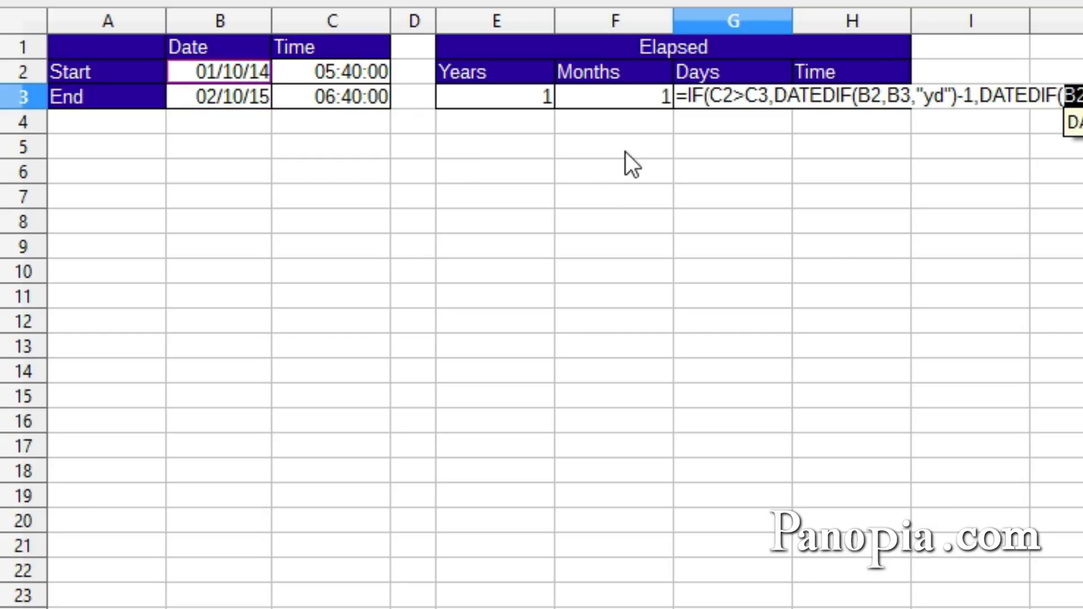
type(",")
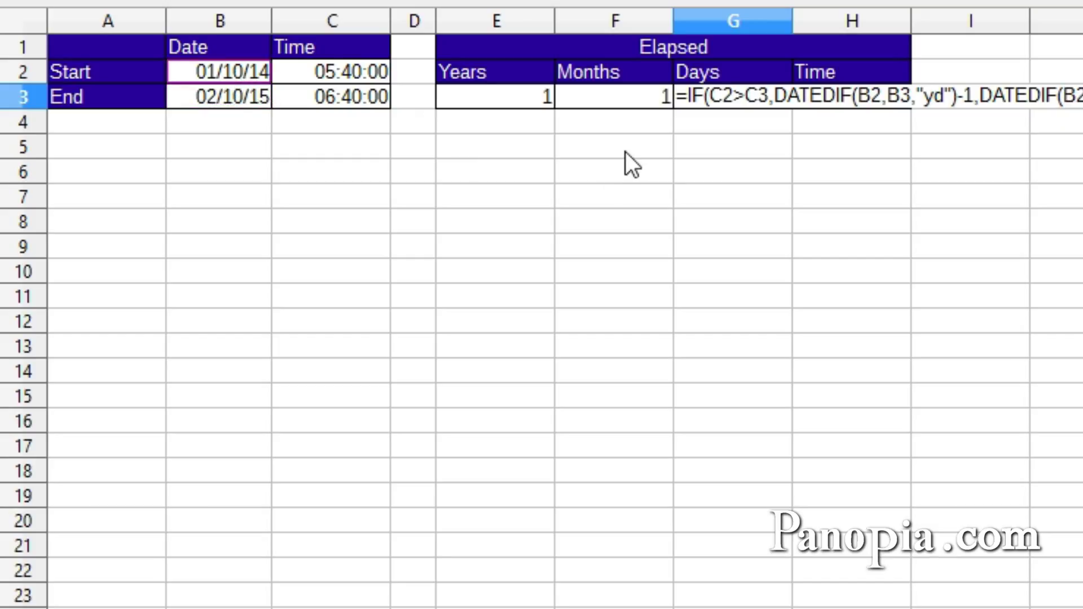
left_click(232, 94)
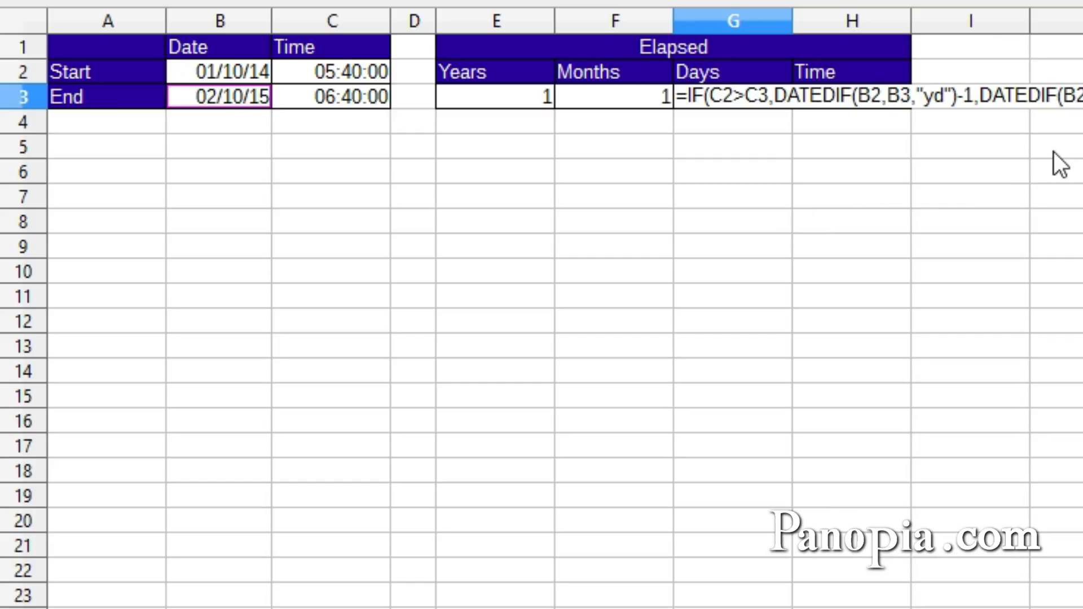
key("Tab")
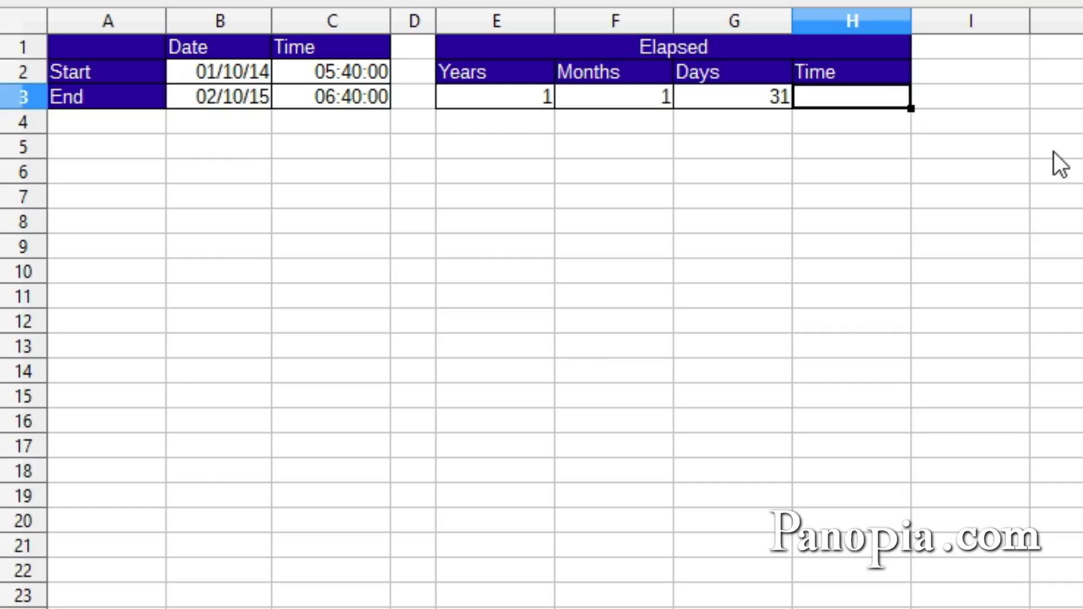
Enter the formula =C3-C2 in cell H3 to calculate the elapsed time.
type("=")
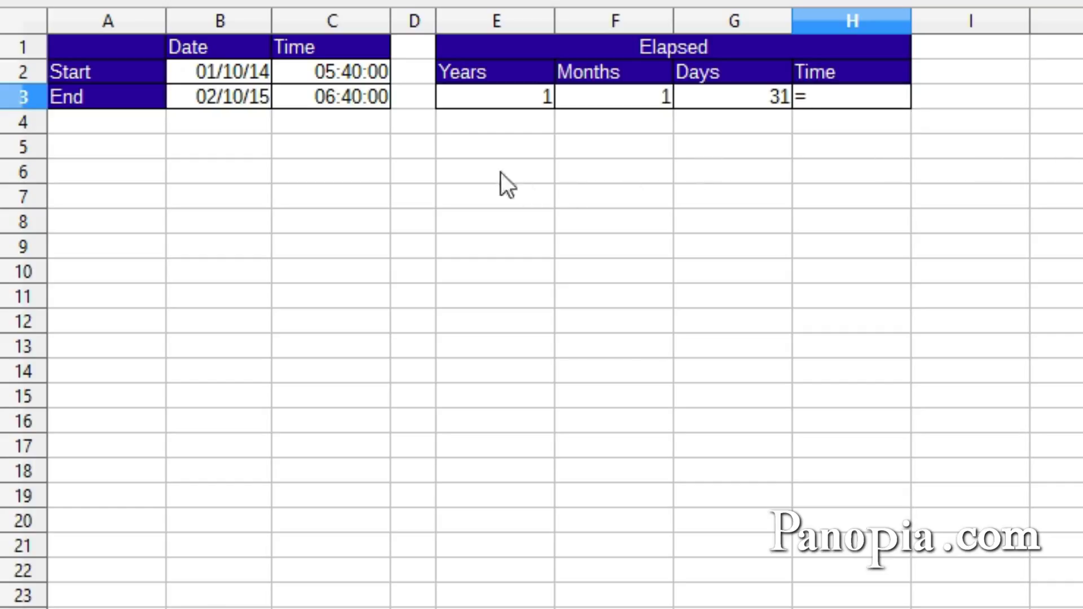
left_click(316, 94)
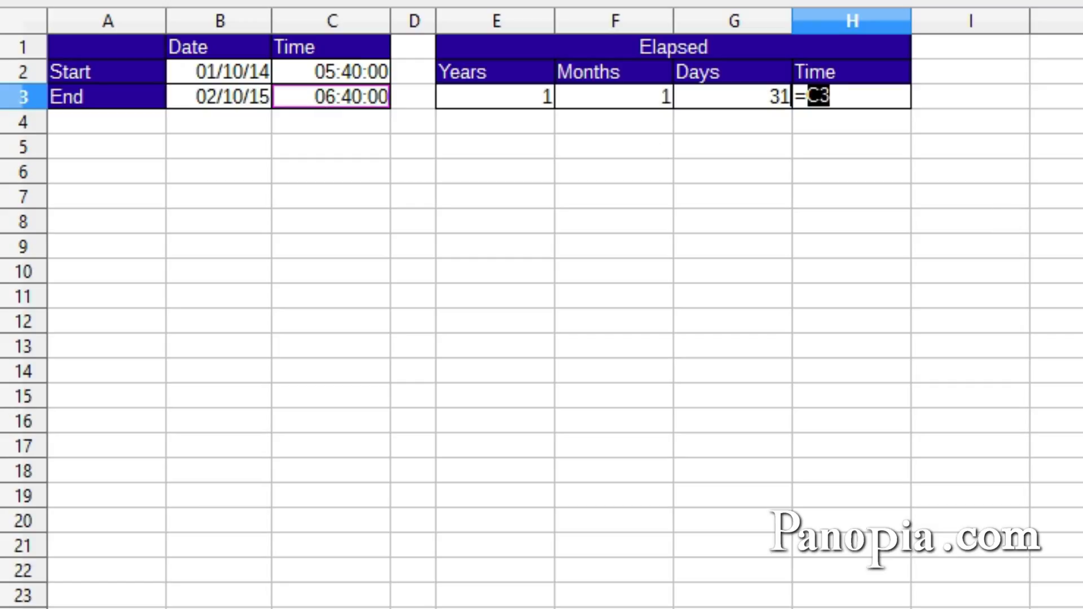
type("-")
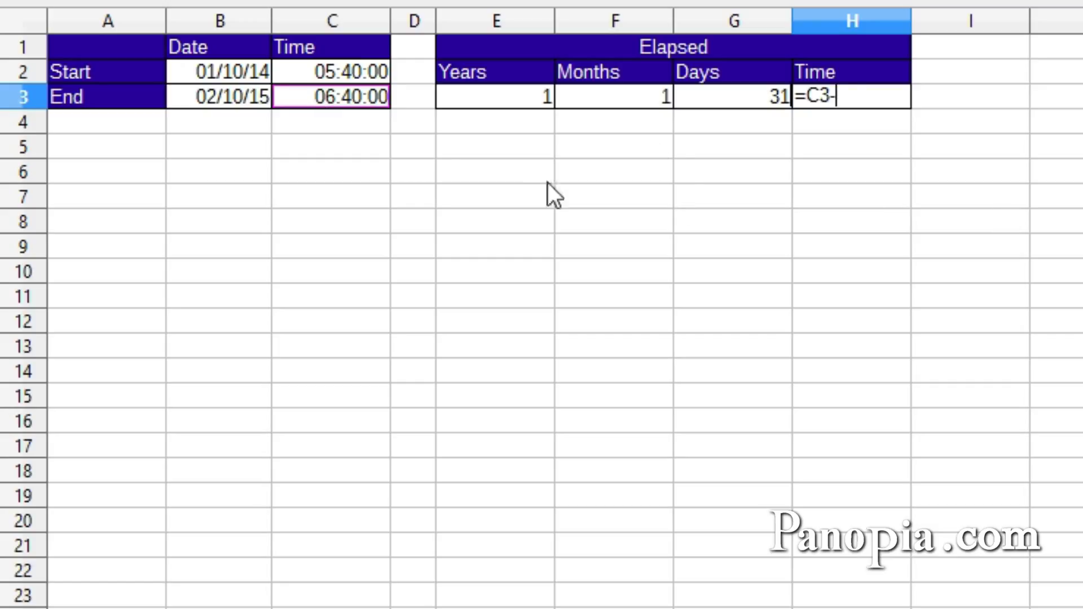
left_click(361, 68)
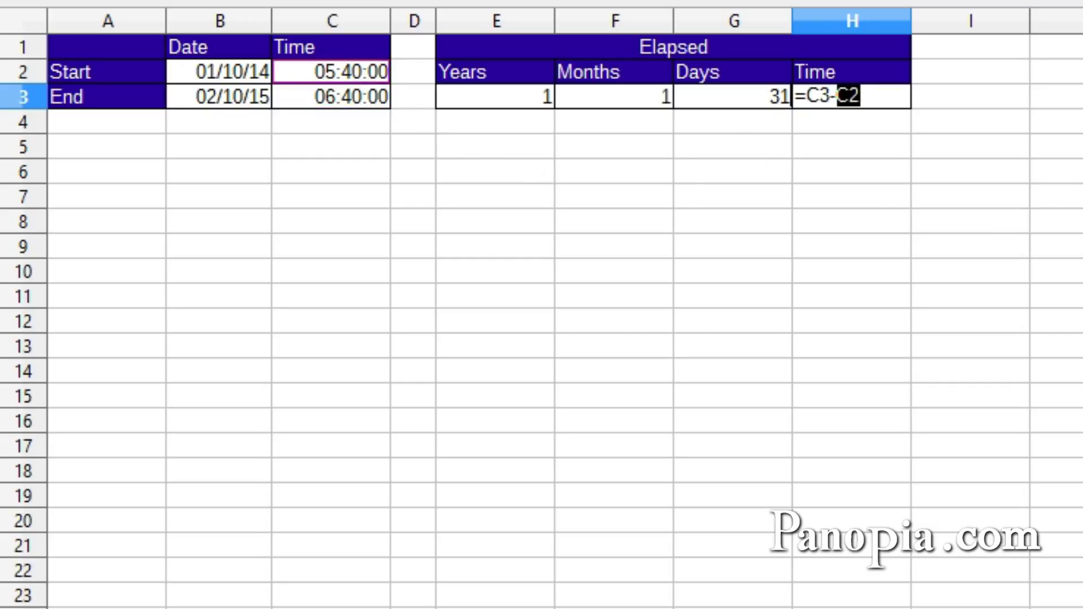
key("Return")
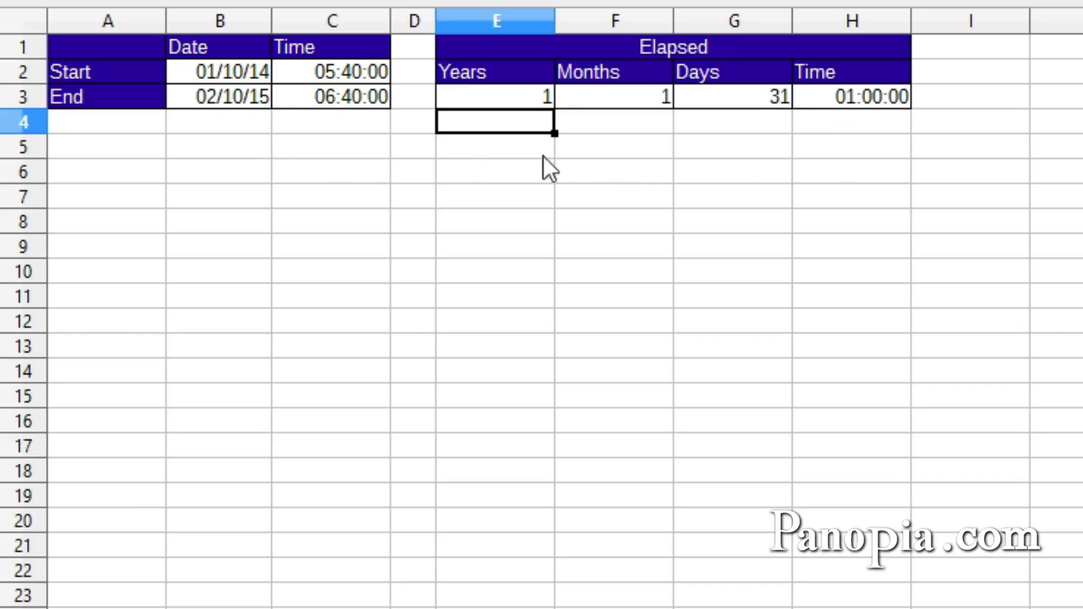
Change the hour of the start time in cell C2 to 07 to test the formulas with a start time later than the end time.
left_click(319, 74)
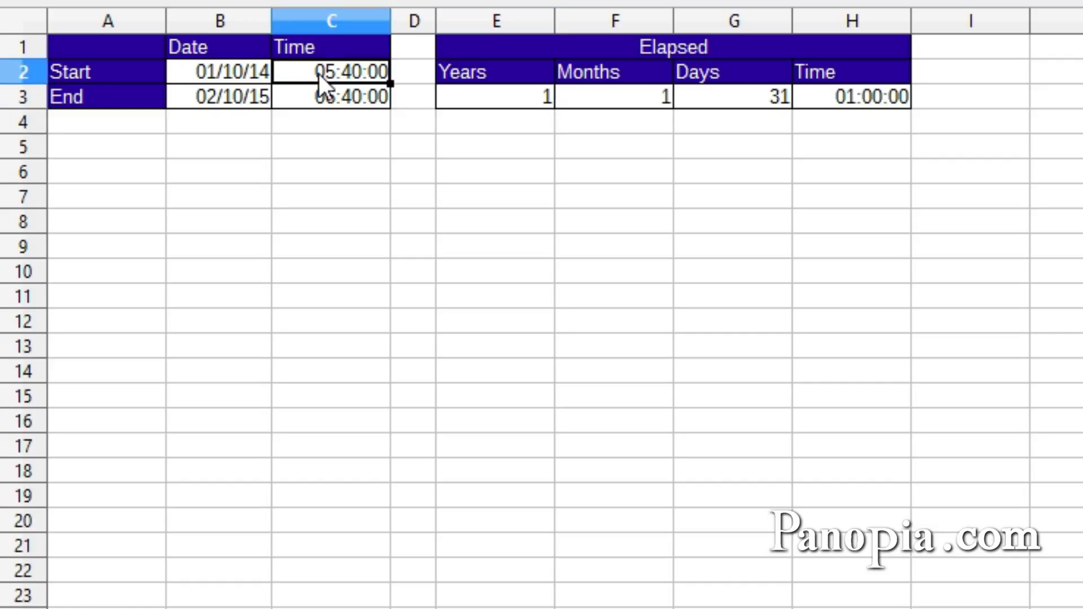
double_click(319, 73)
left_click_drag(302, 72, 293, 72)
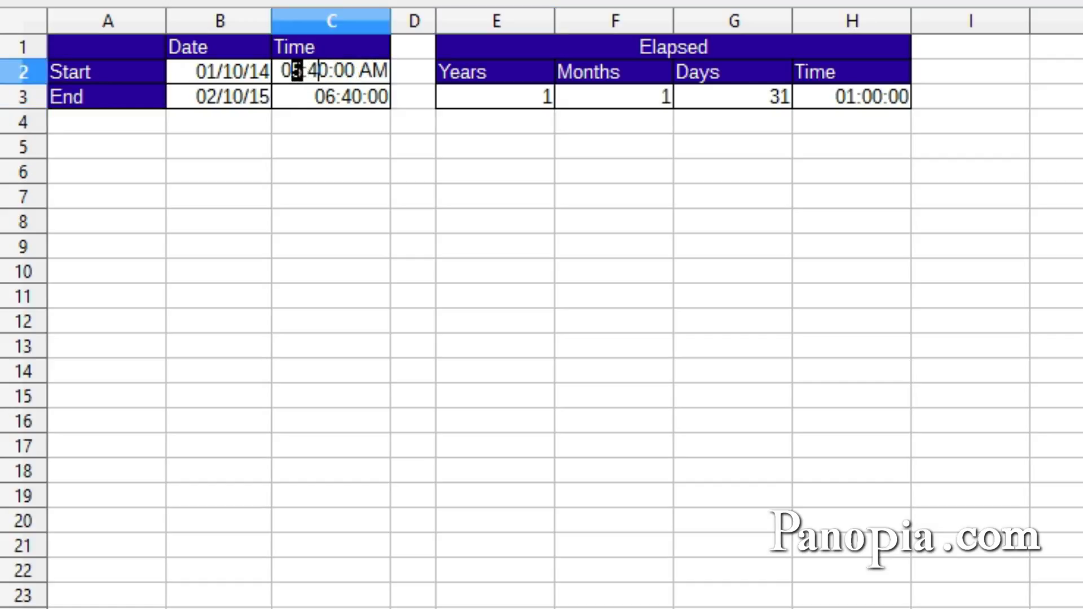
type("7")
key("Return")
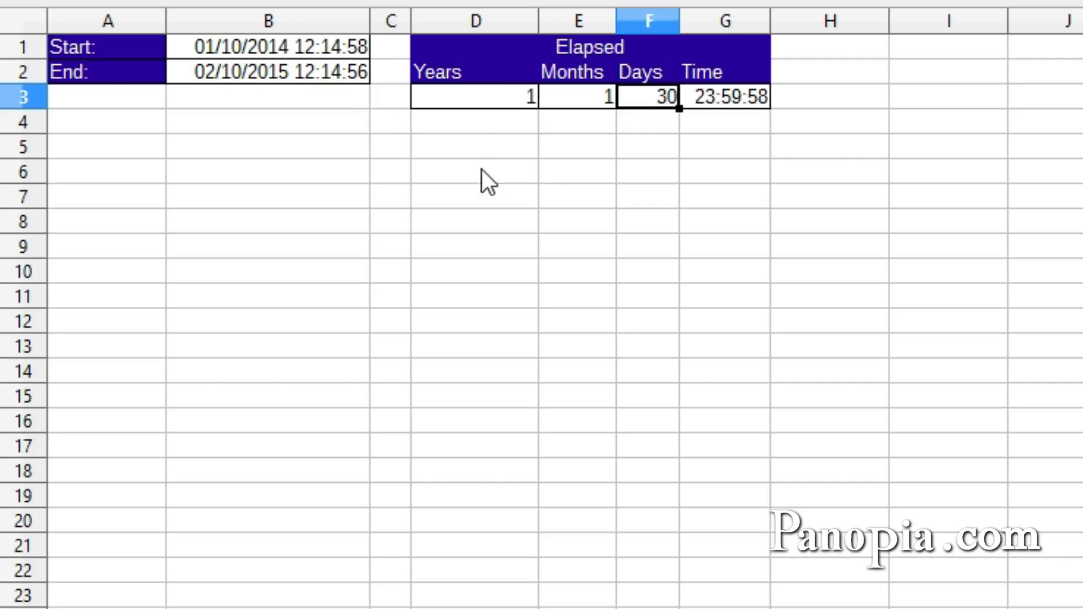
Examine the elapsed Days formula in cell F3 of the sheet that combines date and time in single cells.
double_click(648, 99)
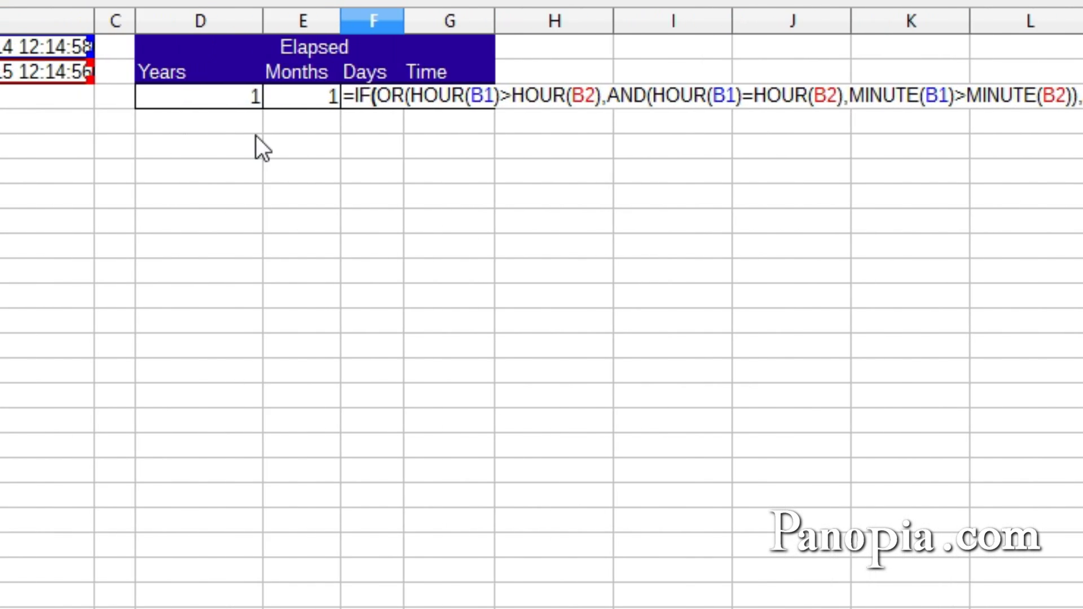
key("Return")
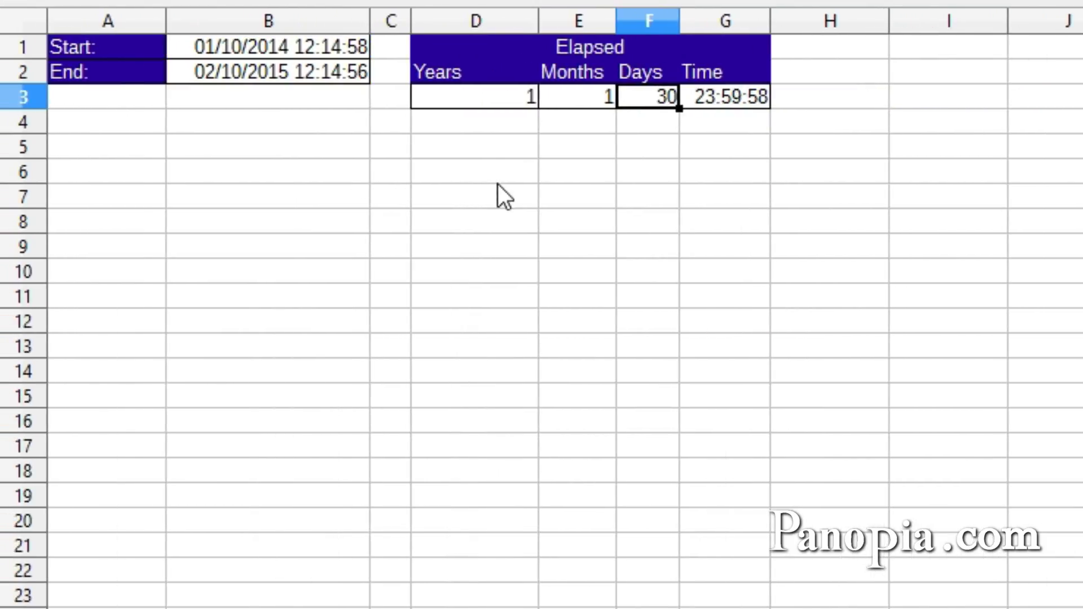